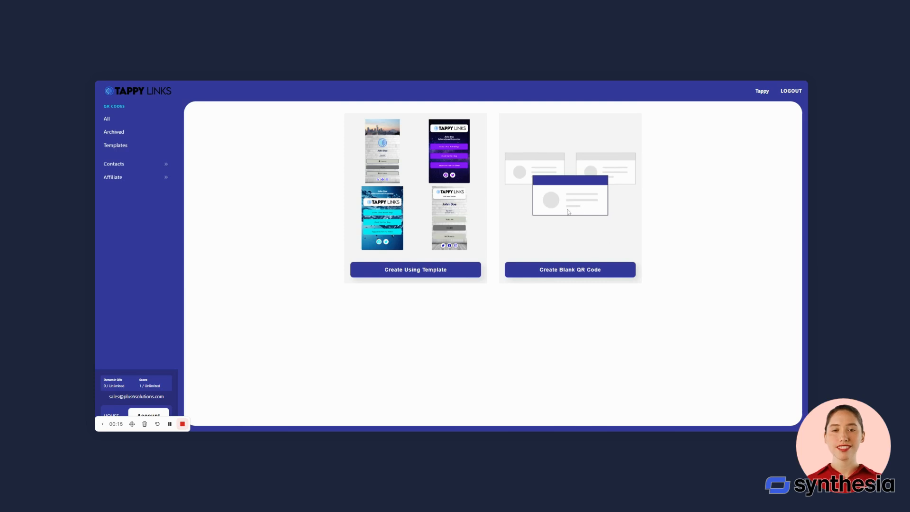
Start a new QR code from a template to list the five public templates, White Brick to Seattle White Brick.
click(424, 279)
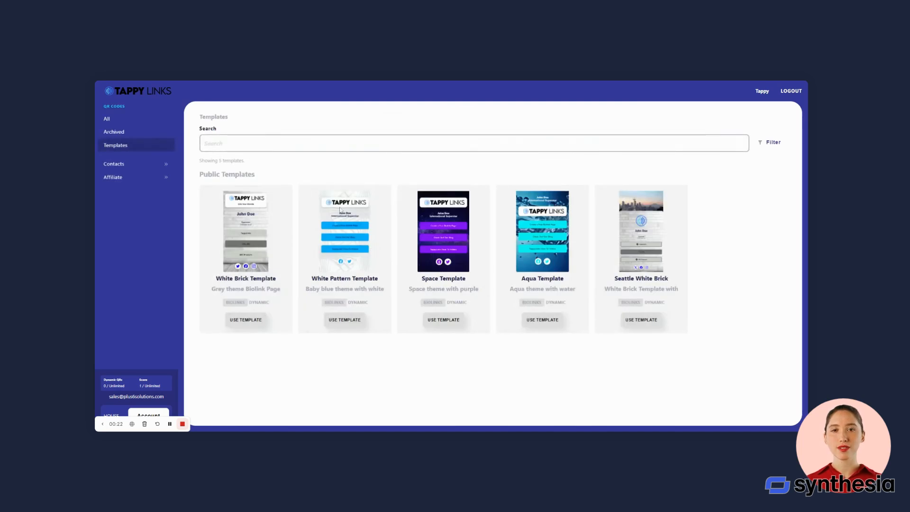
Create a QR code from White Pattern Template, replace 'White pattern' in its name with 'test', and continue to Design.
click(353, 321)
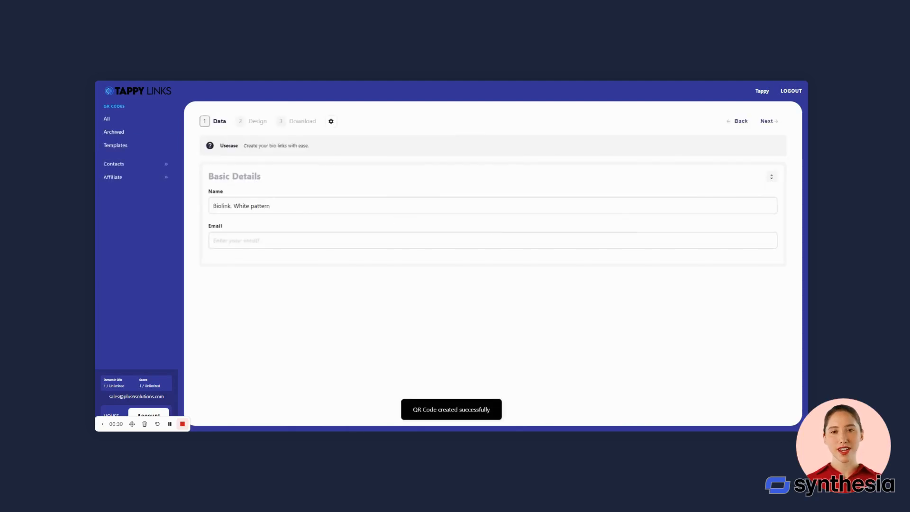
drag(269, 206, 233, 205)
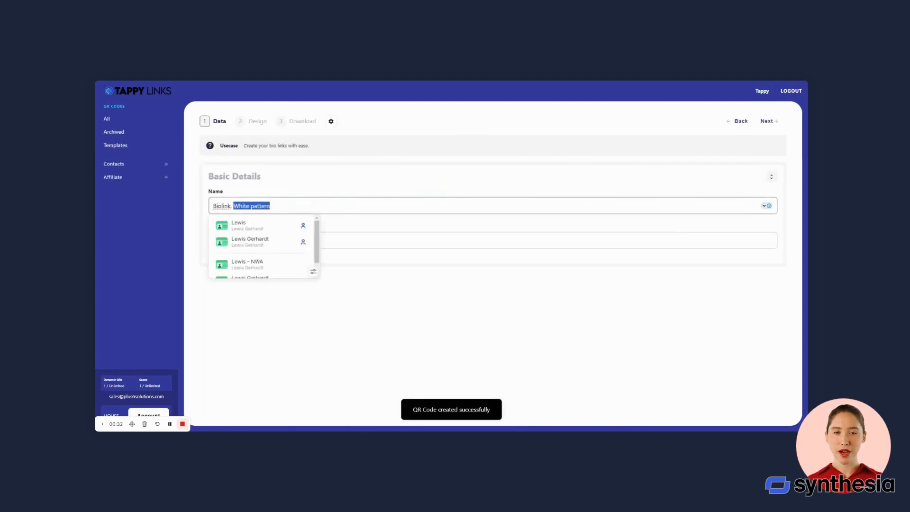
text(test)
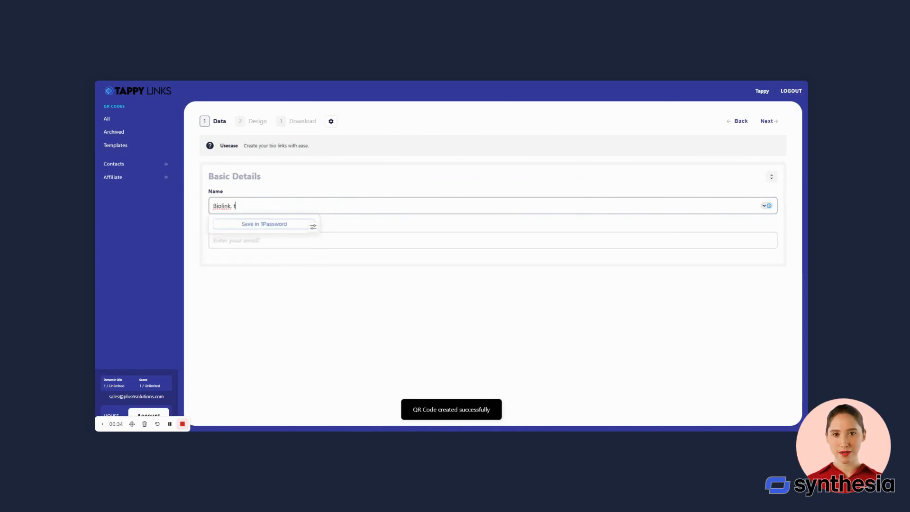
click(348, 311)
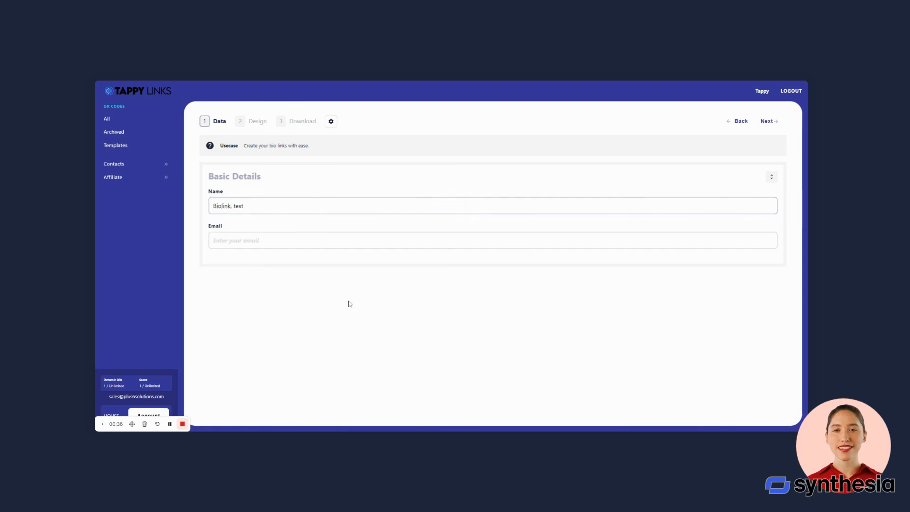
click(767, 122)
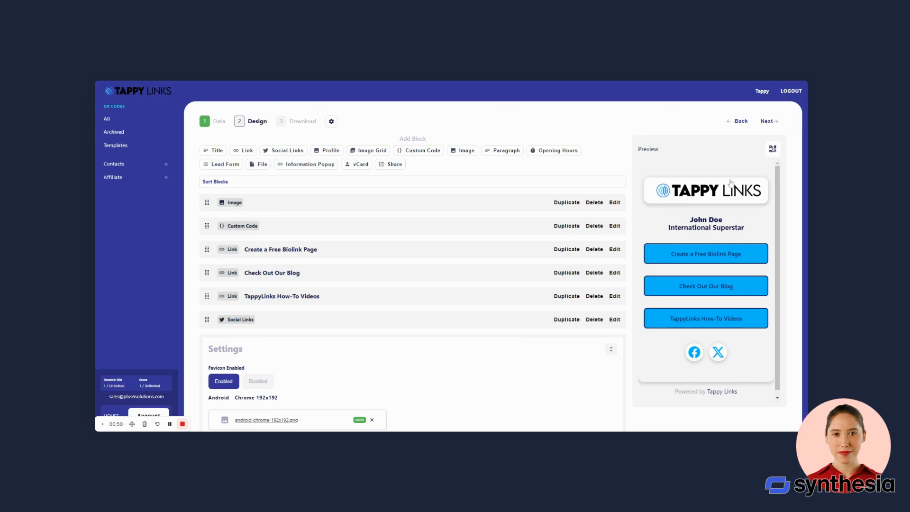
click(614, 203)
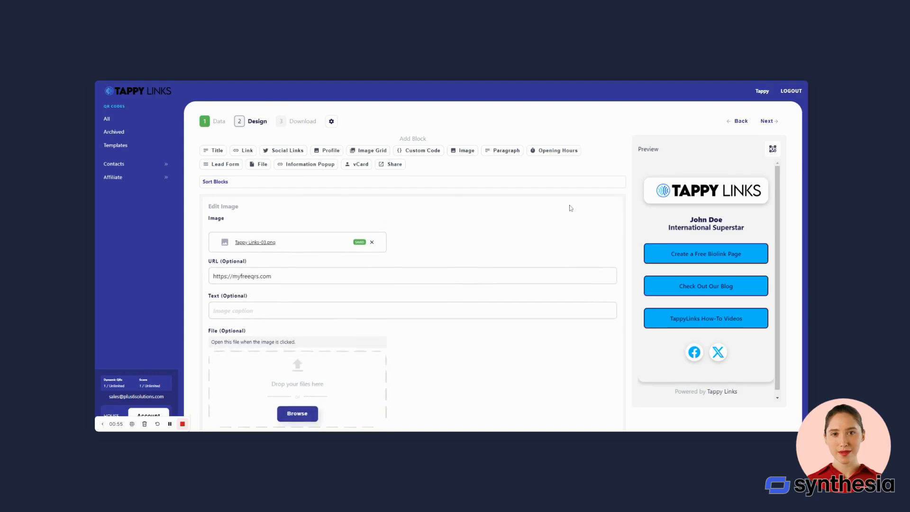
scroll(535, 237, down, 1)
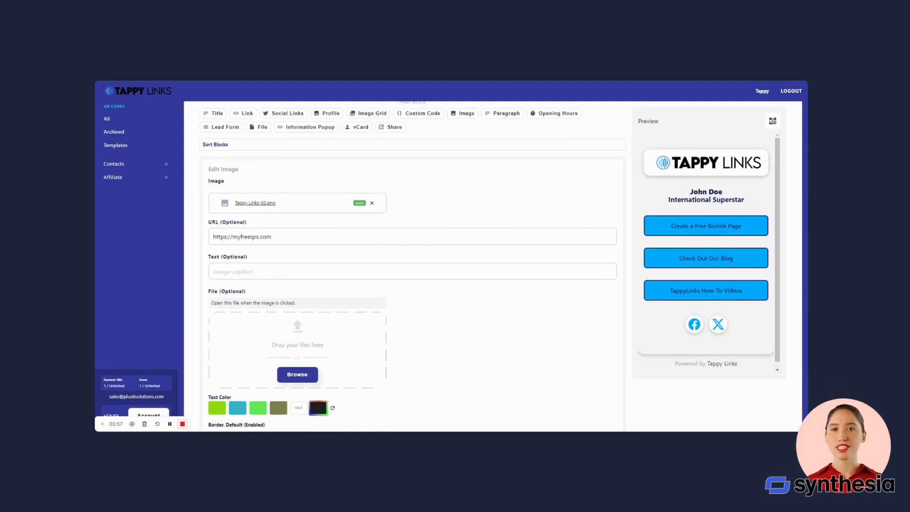
scroll(413, 266, down, 1)
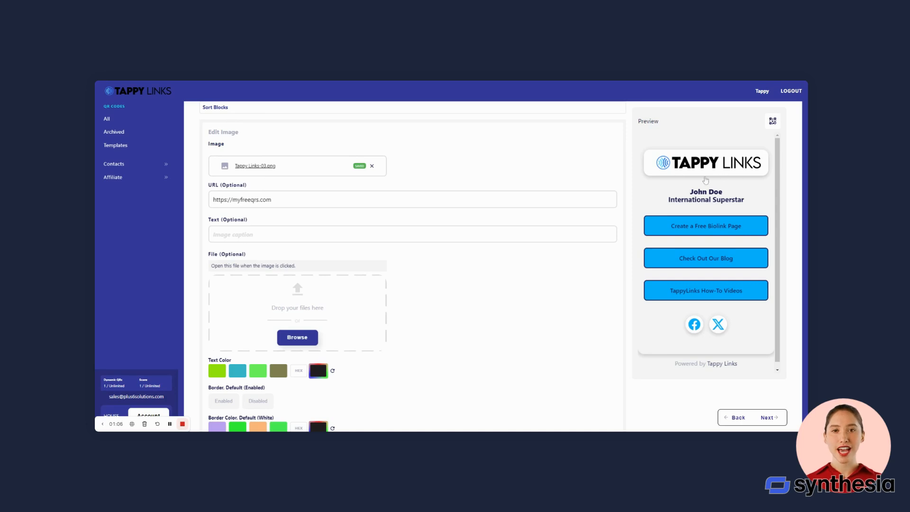
scroll(384, 227, down, 2)
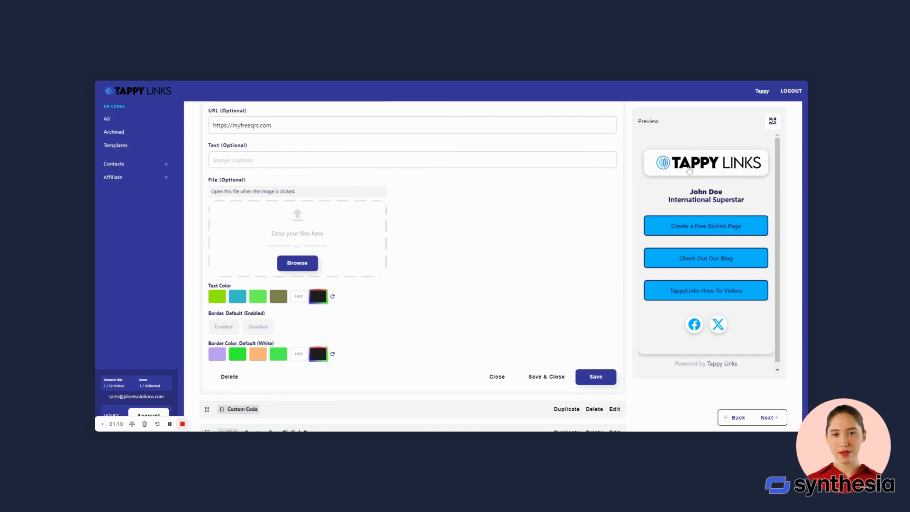
scroll(483, 243, down, 1)
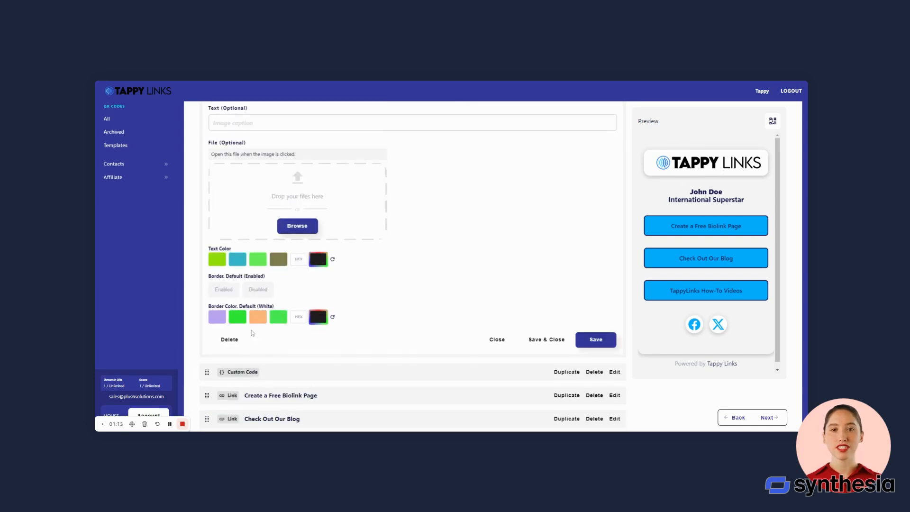
click(588, 341)
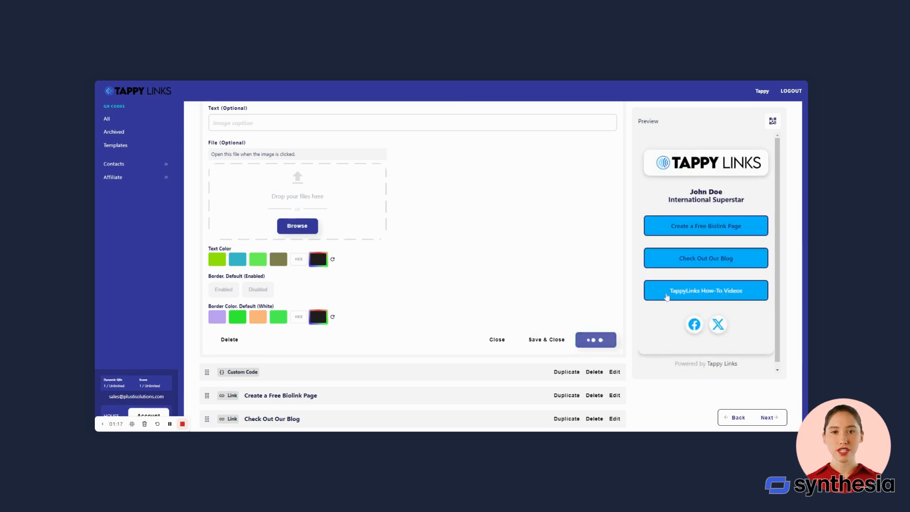
click(547, 340)
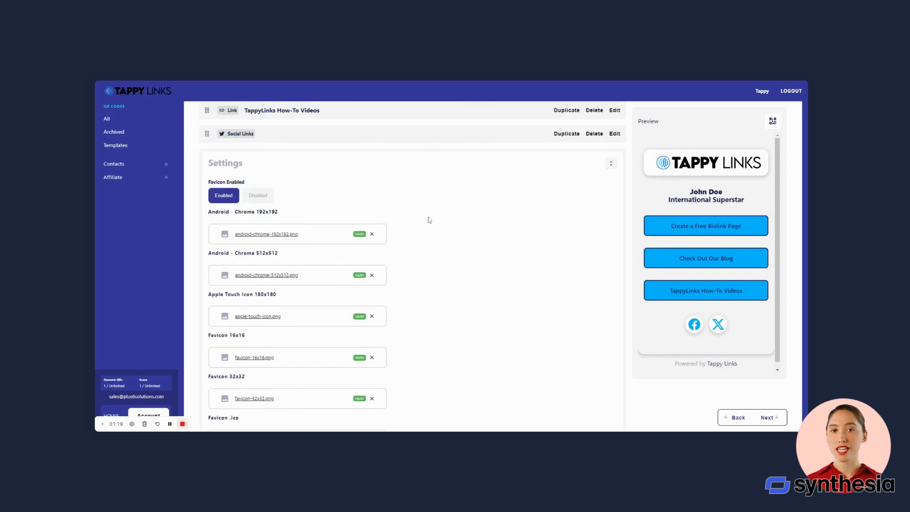
scroll(430, 220, up, 4)
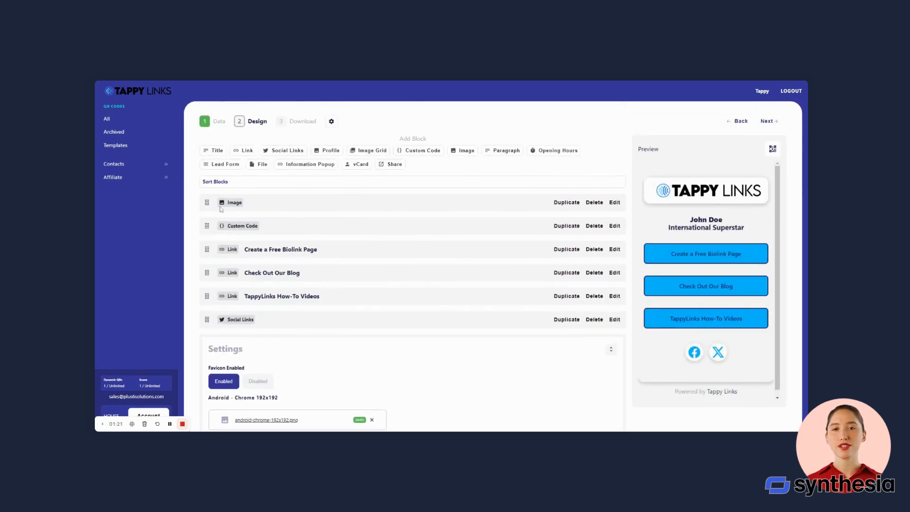
Save and close the Custom Code block's centred name-and-title HTML, then edit the 'Create a Free Biolink Page' link.
click(615, 226)
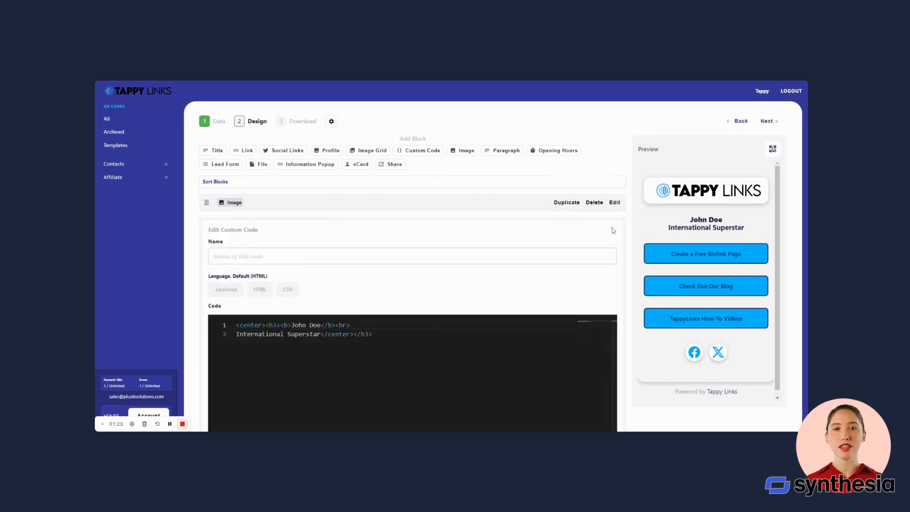
scroll(413, 266, down, 2)
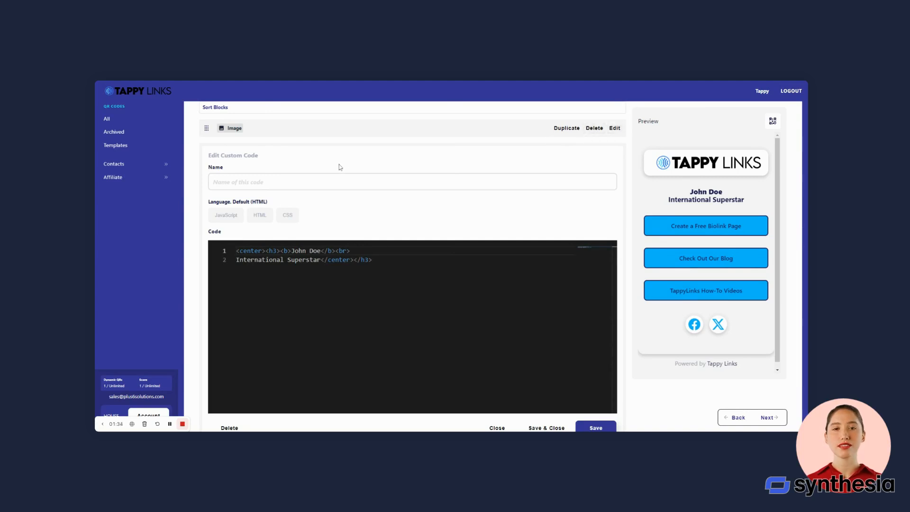
scroll(412, 327, down, 1)
click(546, 427)
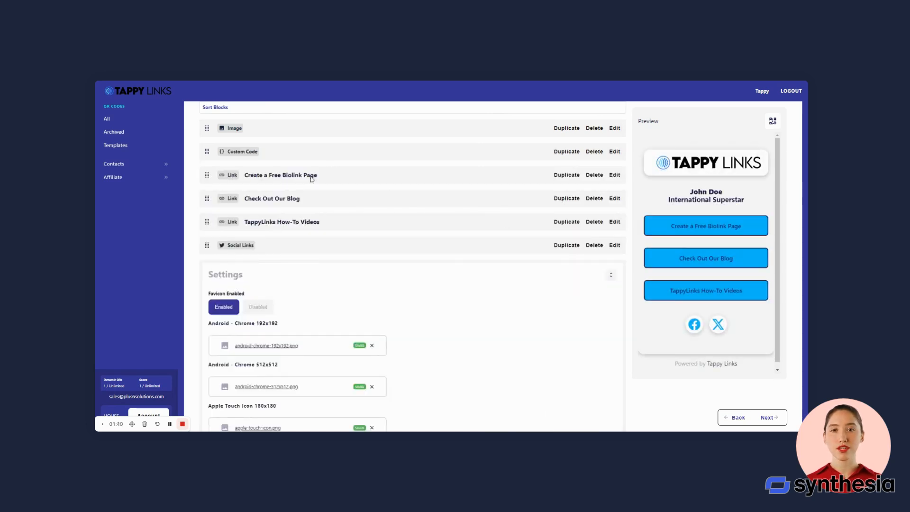
scroll(273, 179, up, 1)
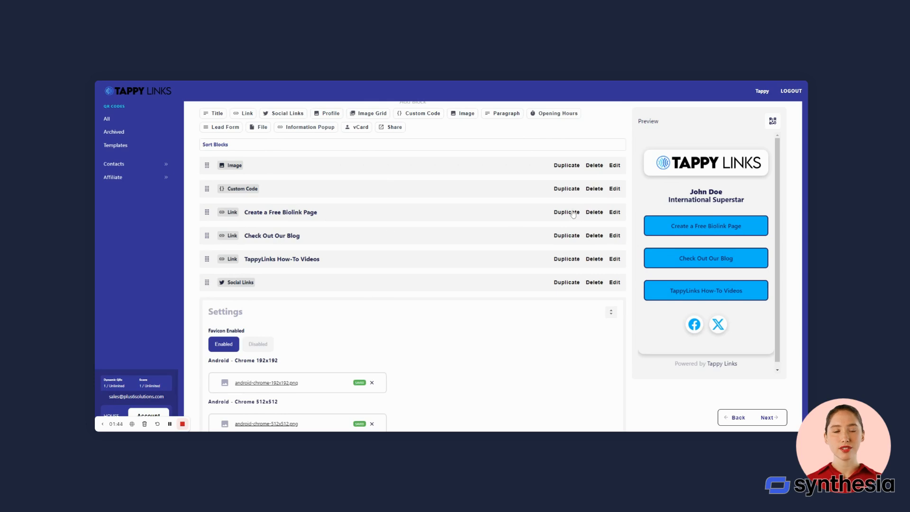
click(616, 212)
Give the 'Create a Free Biolink Page' link a calendar icon and save it.
scroll(356, 224, down, 2)
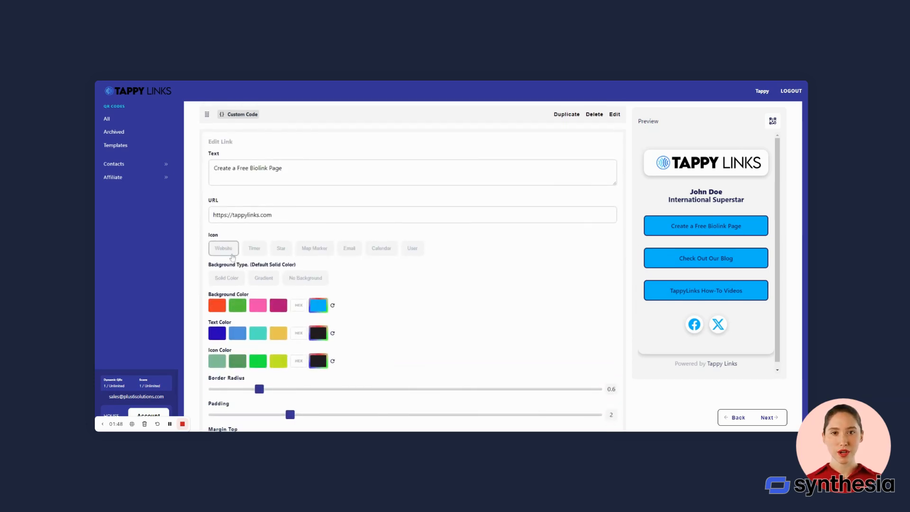
click(373, 253)
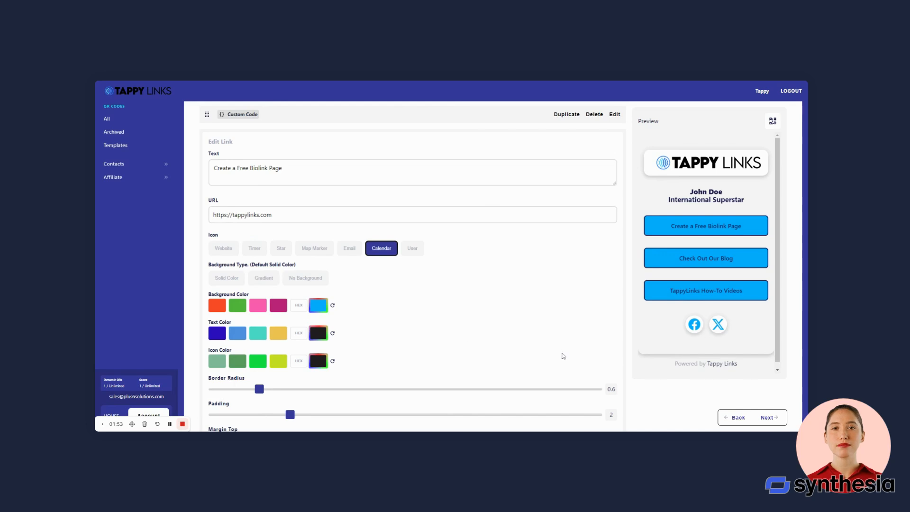
scroll(563, 356, down, 6)
click(596, 388)
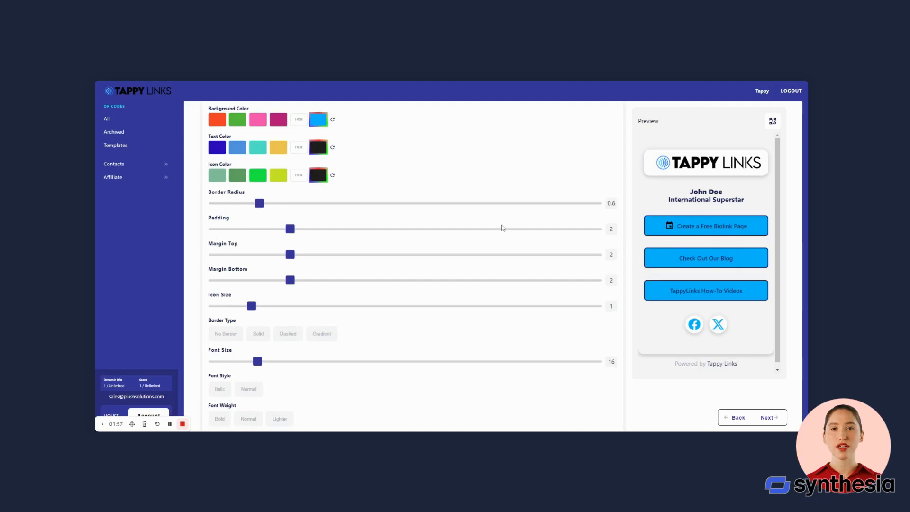
Shrink the link's icon to size 0.8, keep Open Link in New Window, and save and close.
scroll(474, 229, up, 4)
scroll(430, 230, down, 2)
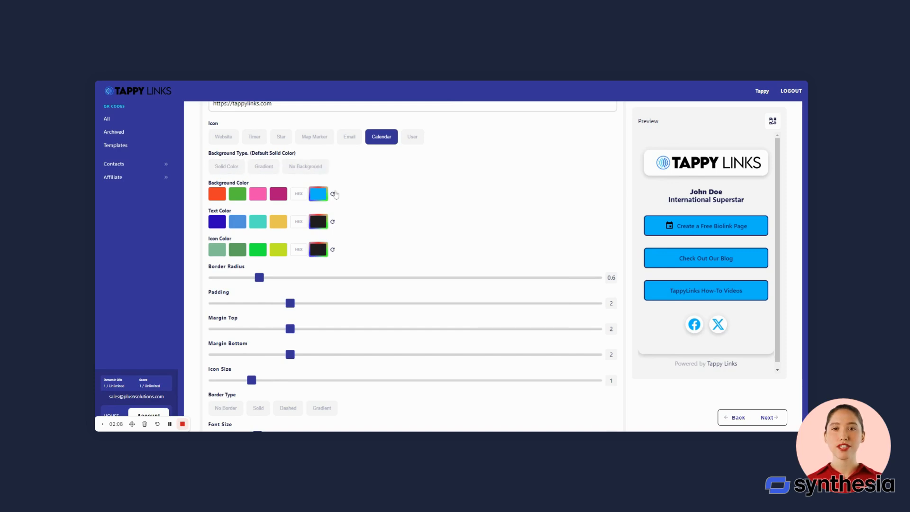
scroll(358, 199, up, 1)
scroll(358, 199, down, 2)
scroll(357, 199, up, 2)
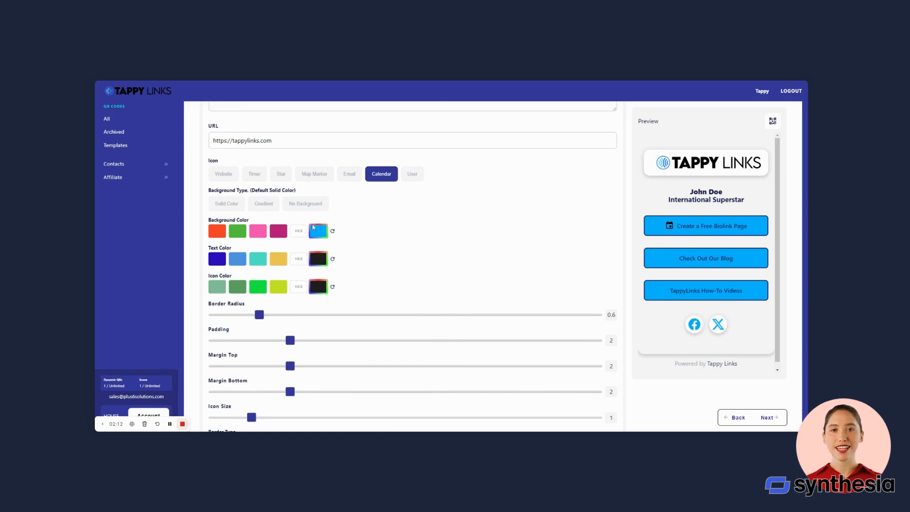
scroll(284, 331, down, 2)
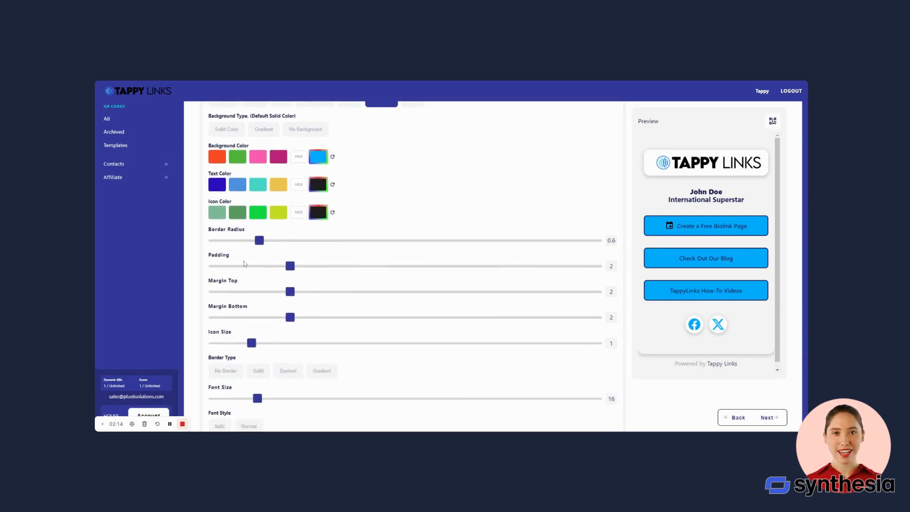
mouse_move(252, 343)
mouse_down()
mouse_move(280, 343)
mouse_move(235, 343)
mouse_move(244, 343)
mouse_up()
scroll(355, 339, down, 2)
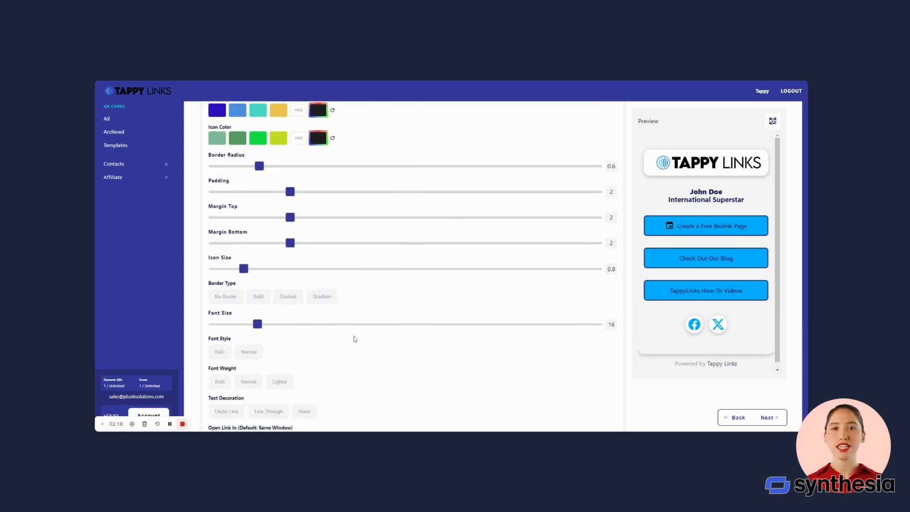
scroll(335, 321, down, 3)
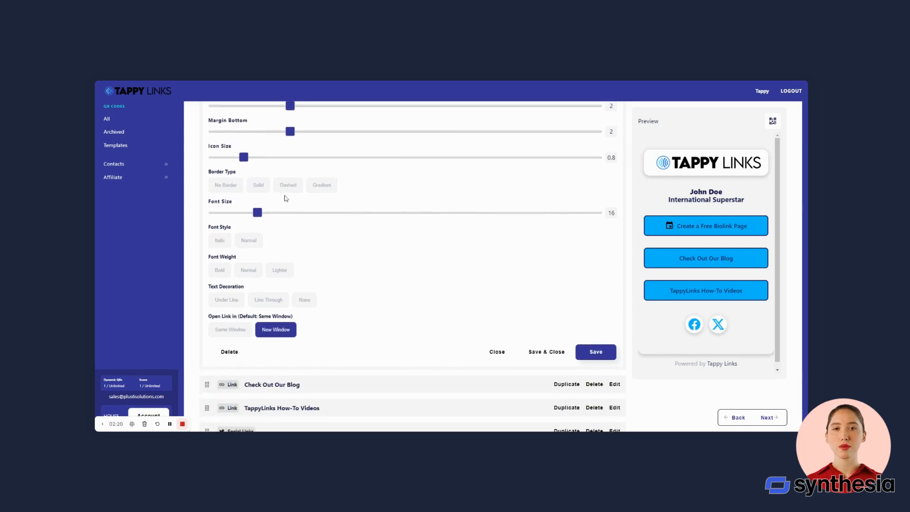
scroll(239, 238, down, 2)
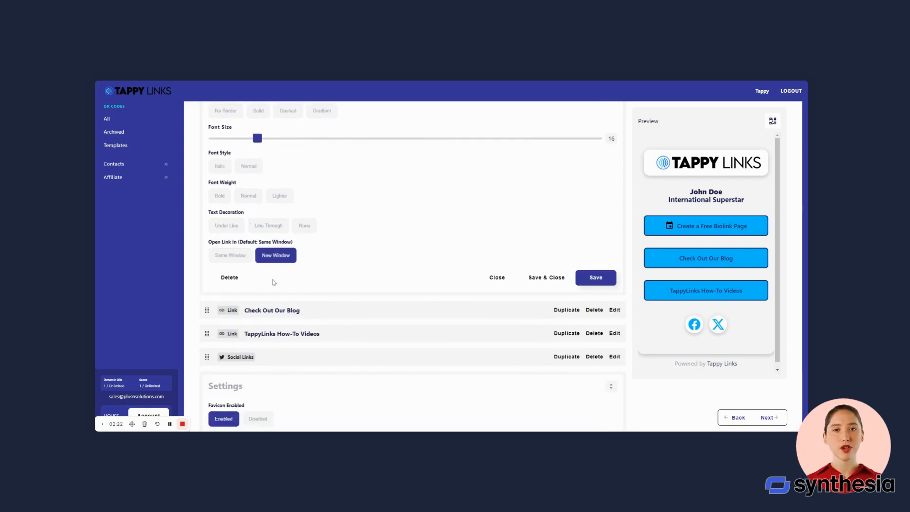
scroll(545, 287, up, 1)
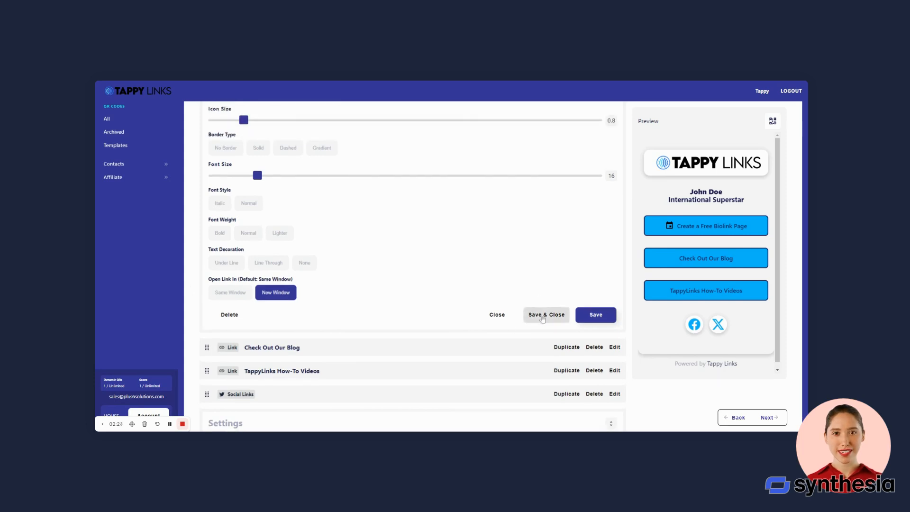
click(542, 319)
scroll(484, 284, up, 10)
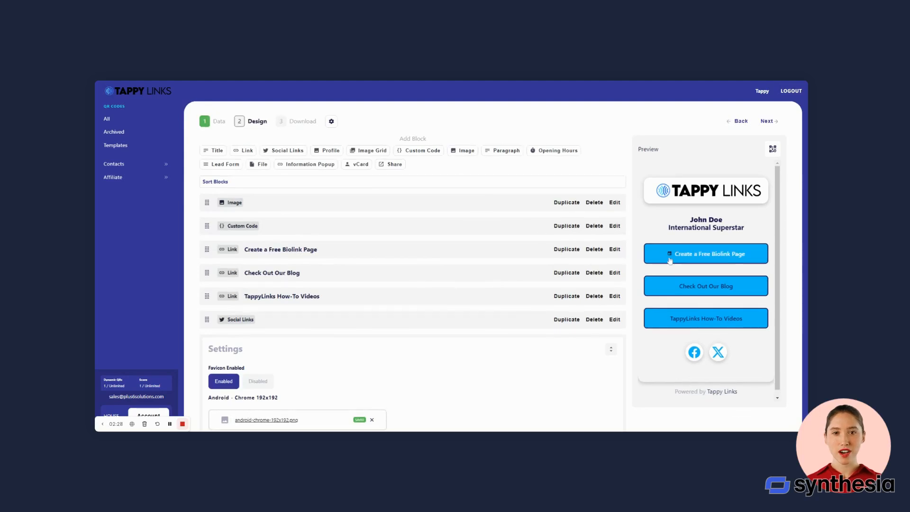
scroll(344, 262, down, 1)
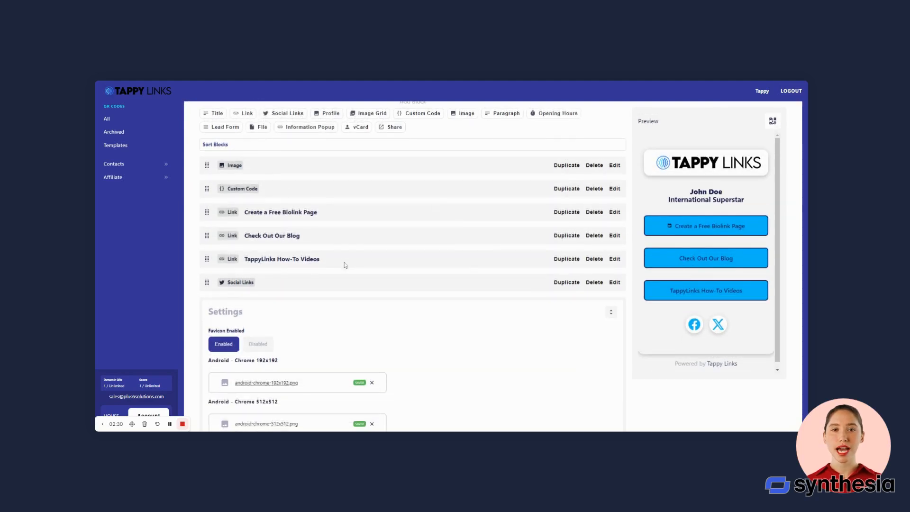
click(615, 282)
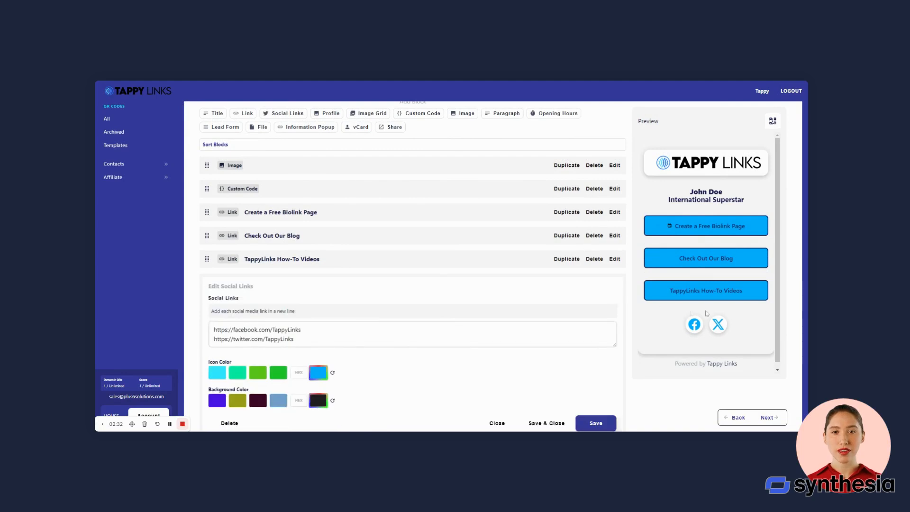
scroll(333, 269, down, 2)
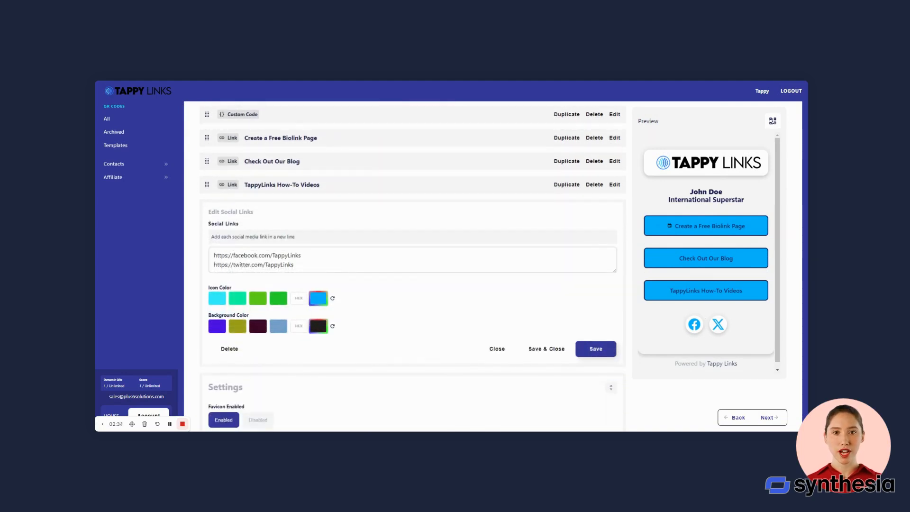
click(548, 345)
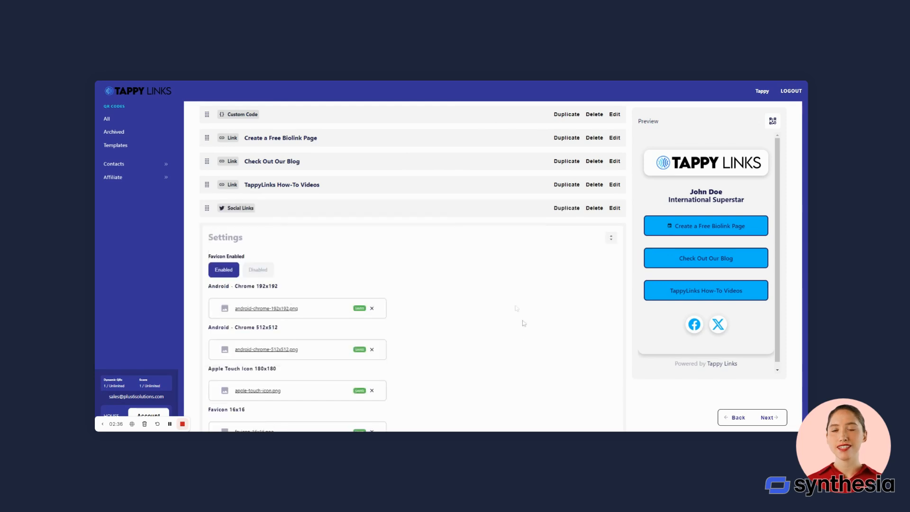
Look over the page settings, then bring up the QR code's fill, module and finder styling.
scroll(467, 261, down, 3)
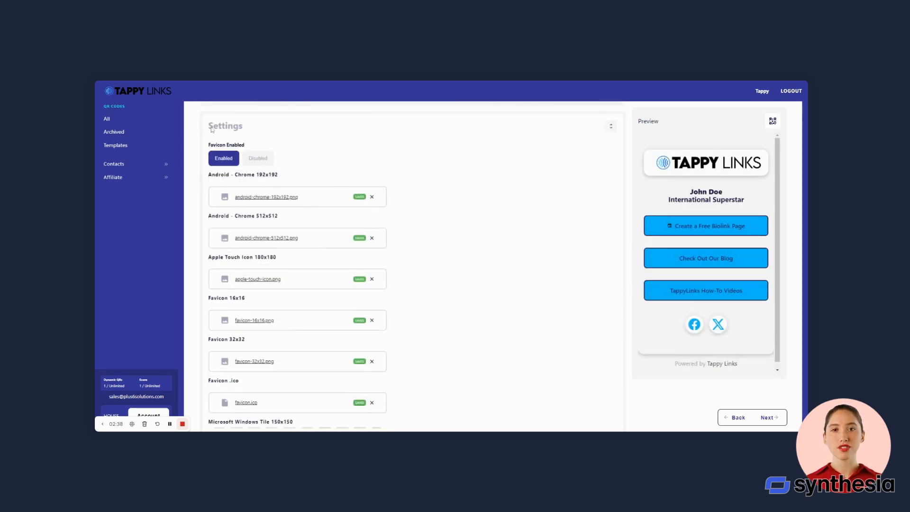
scroll(387, 269, down, 6)
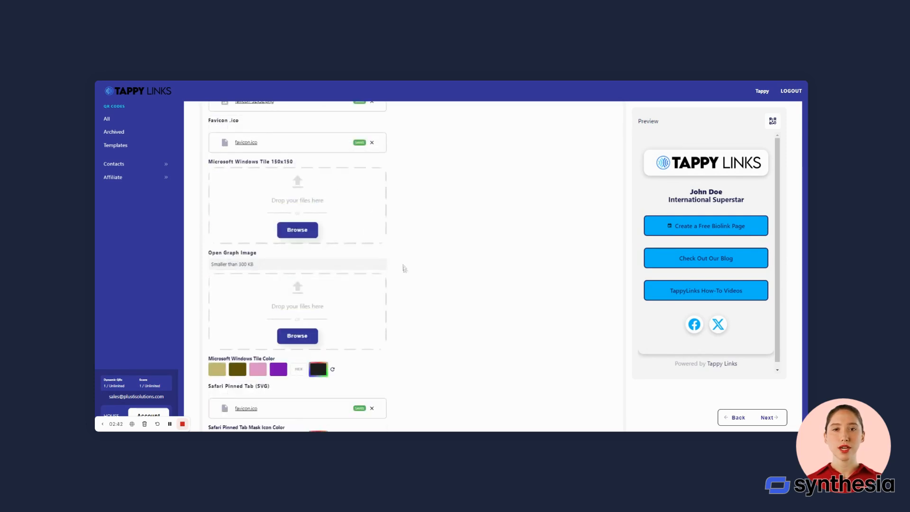
scroll(406, 258, down, 3)
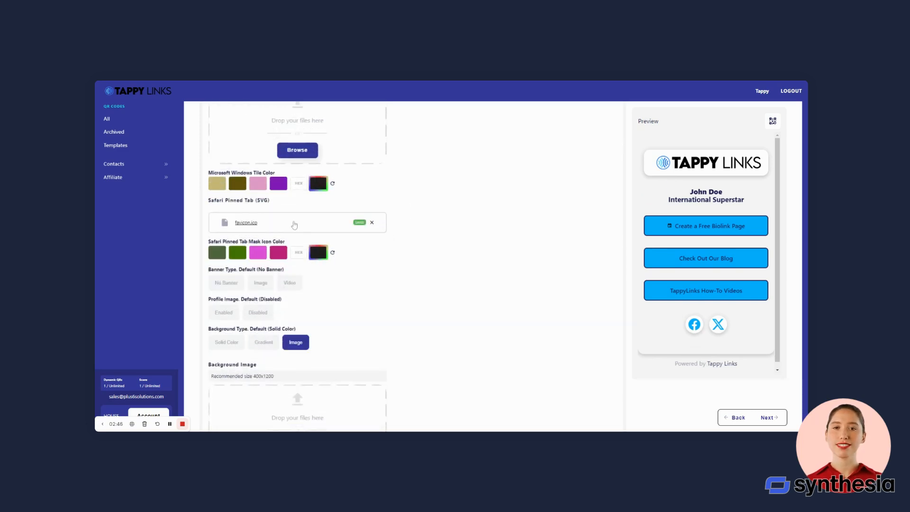
scroll(359, 319, down, 3)
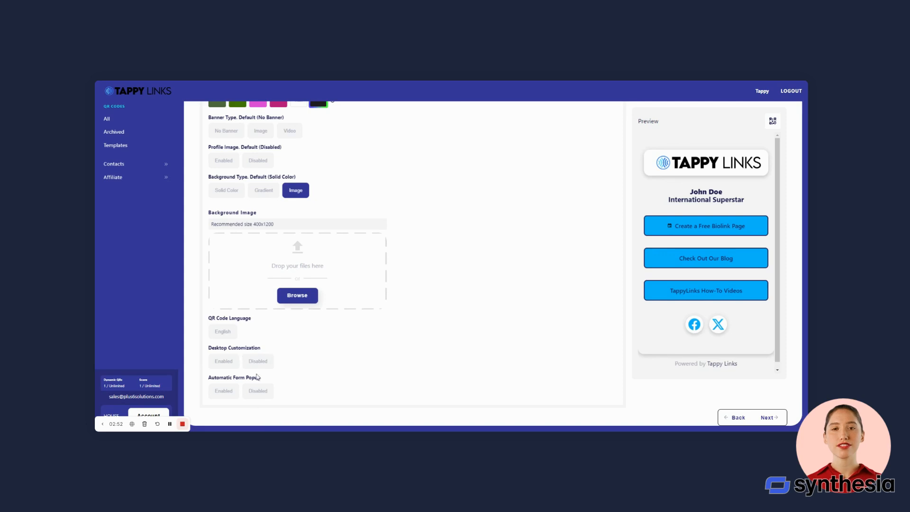
scroll(407, 374, up, 1)
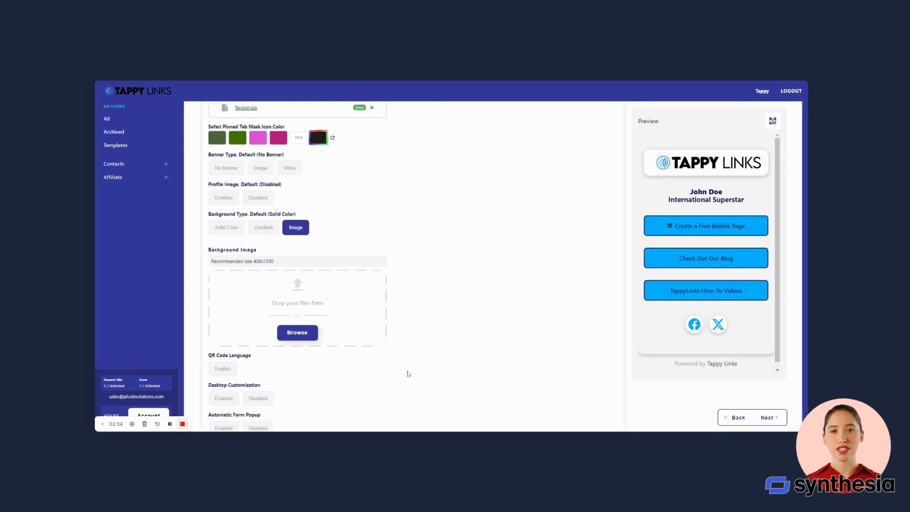
scroll(394, 374, down, 1)
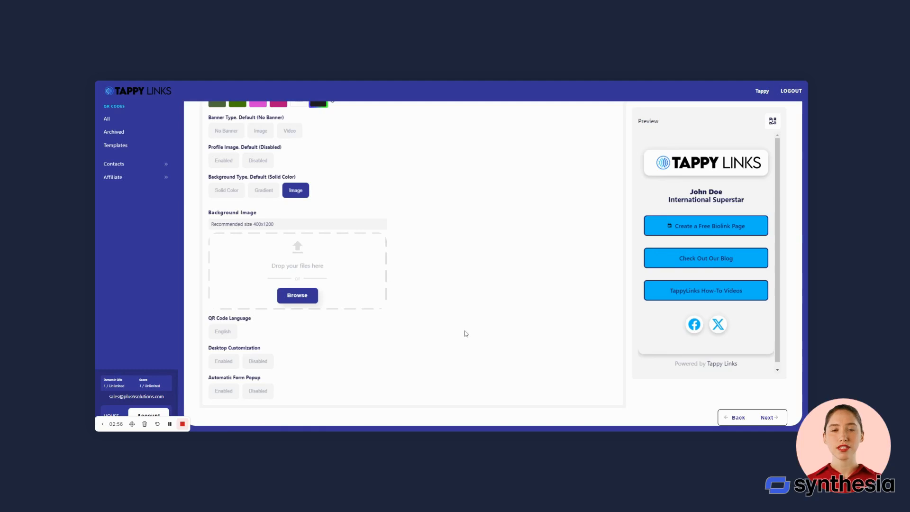
scroll(465, 333, up, 15)
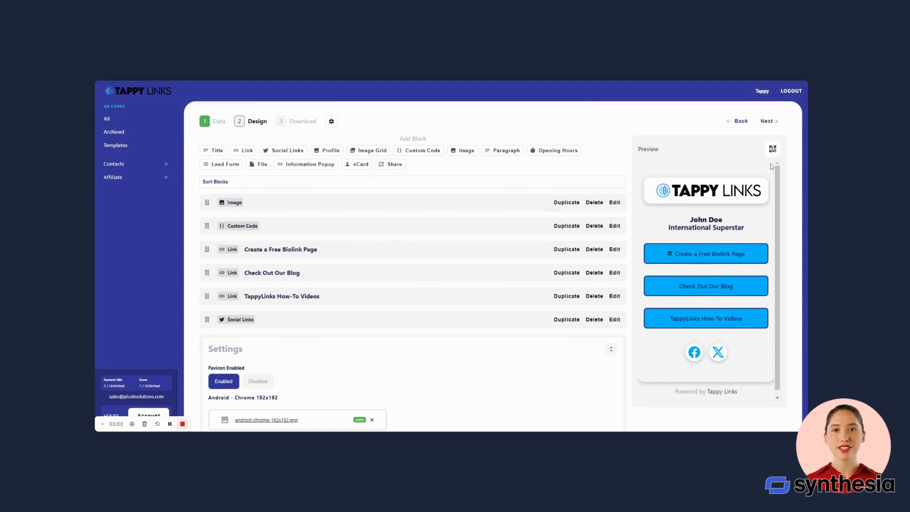
click(773, 149)
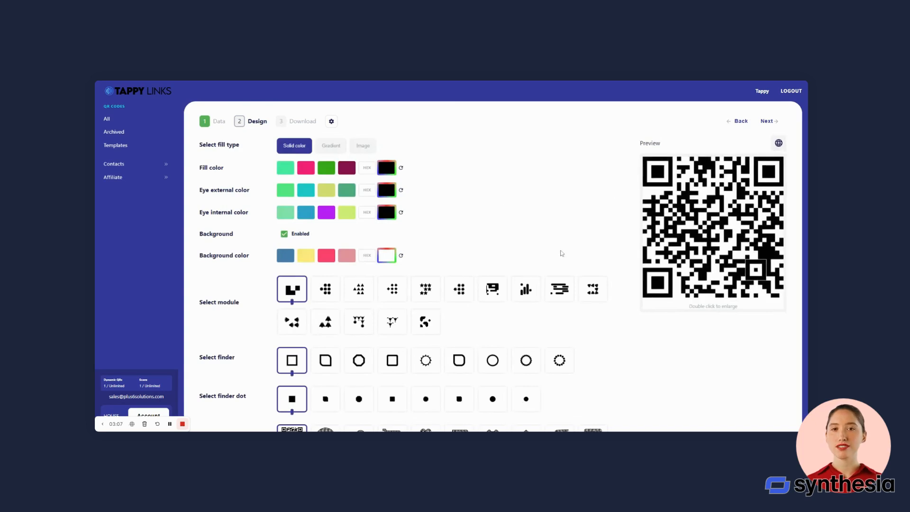
Fill the QR code green, then try a gradient with green, purple and cyan stops.
click(326, 170)
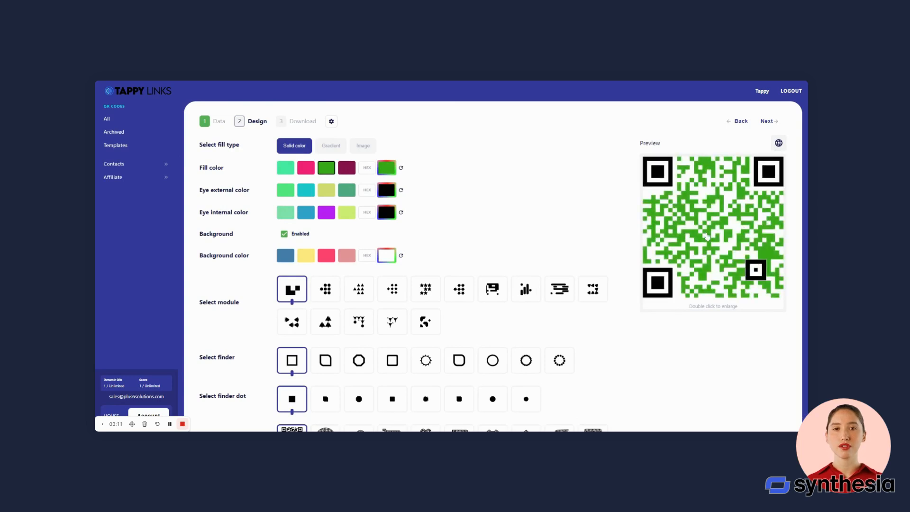
click(327, 147)
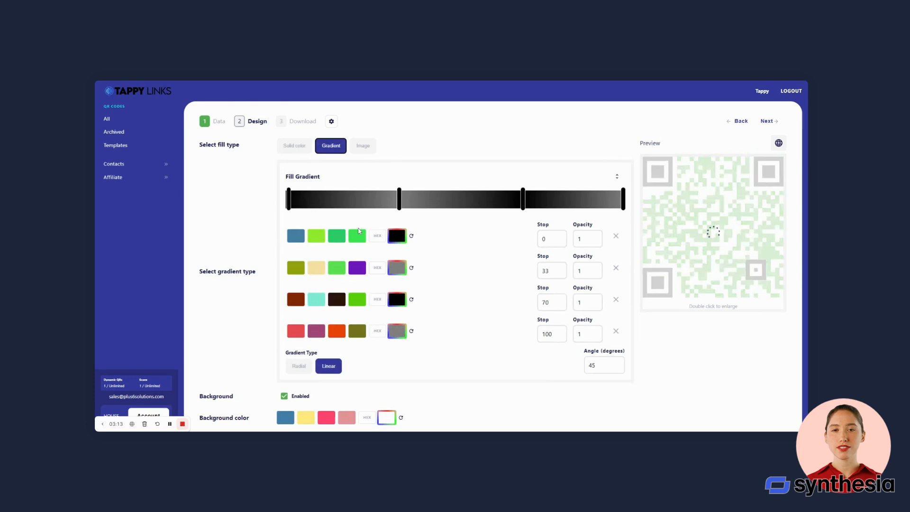
click(339, 242)
click(435, 200)
click(357, 268)
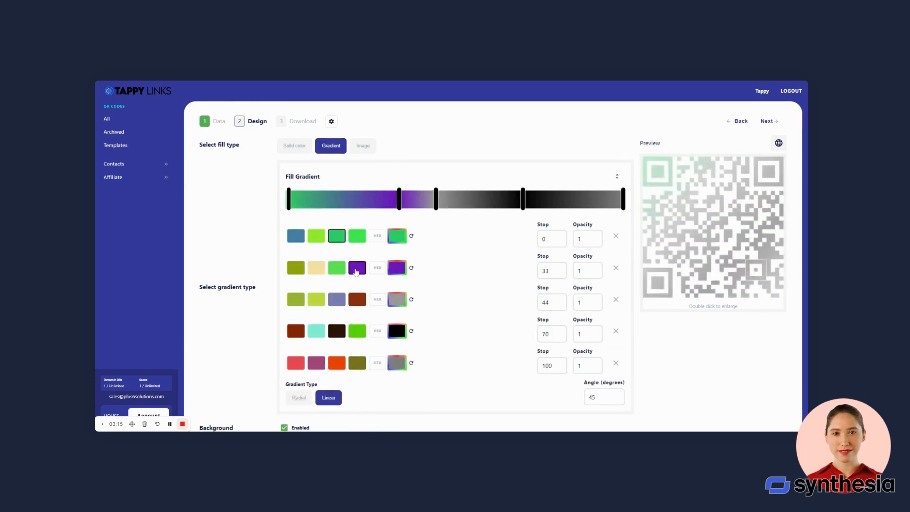
click(316, 330)
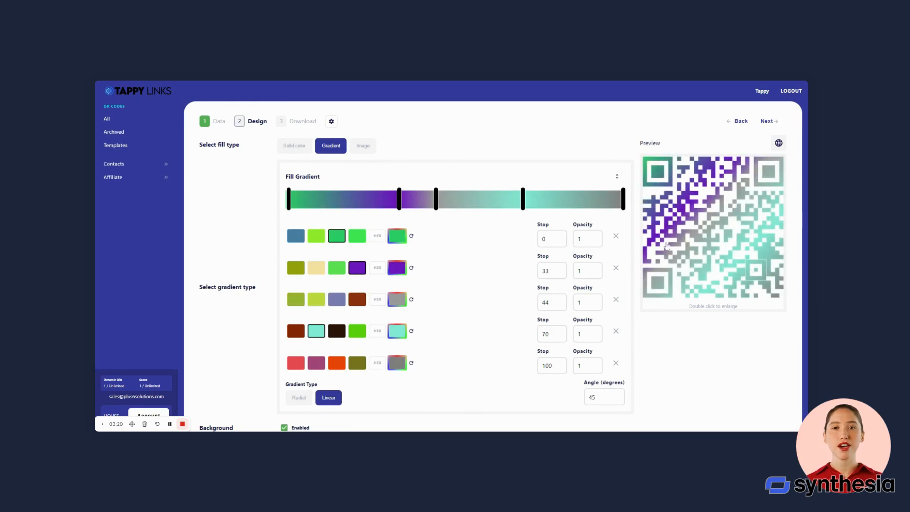
Try the Image fill type, then return to a solid green fill.
scroll(451, 228, down, 3)
scroll(451, 227, up, 3)
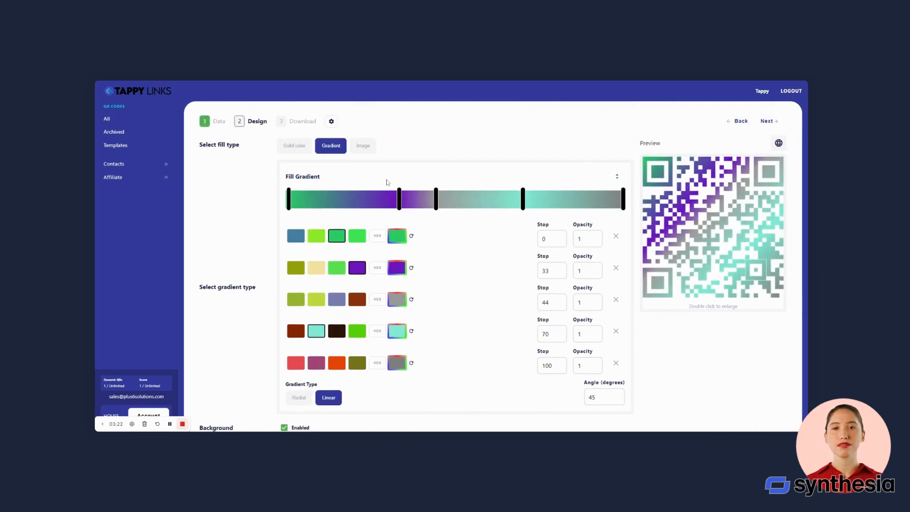
click(371, 150)
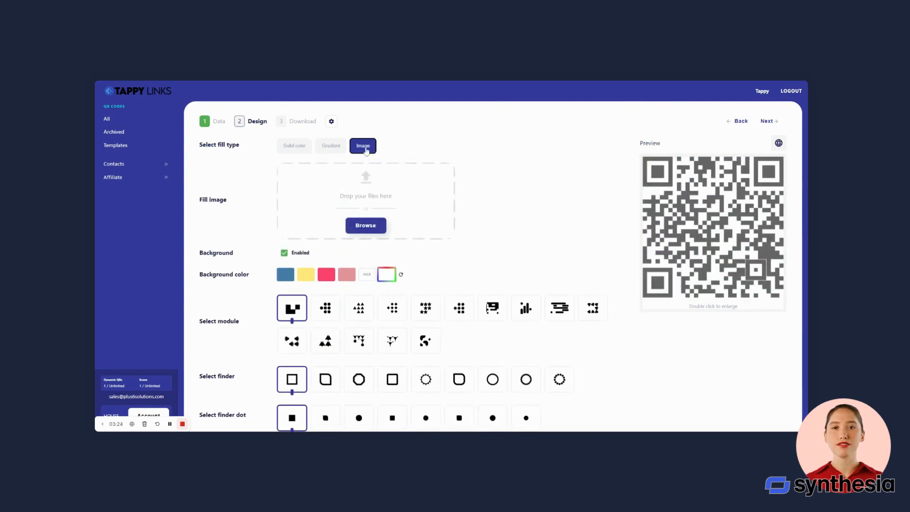
click(300, 147)
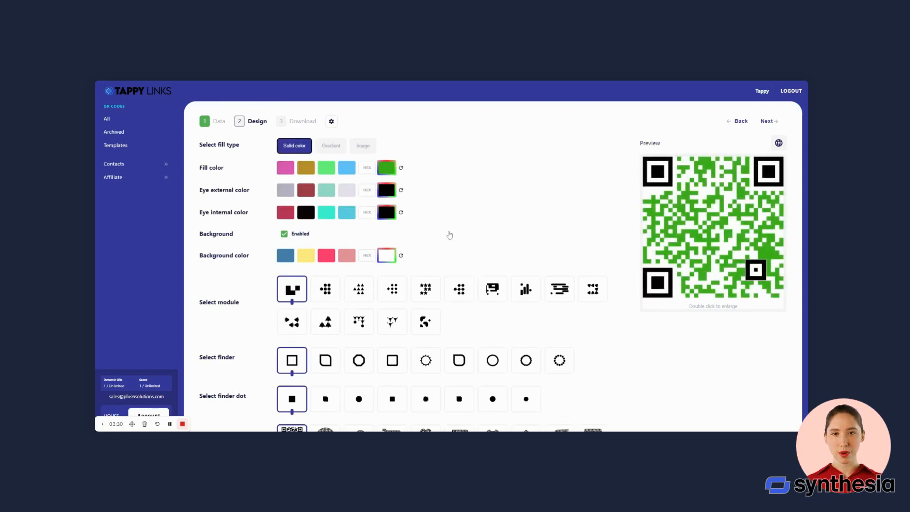
scroll(449, 235, down, 1)
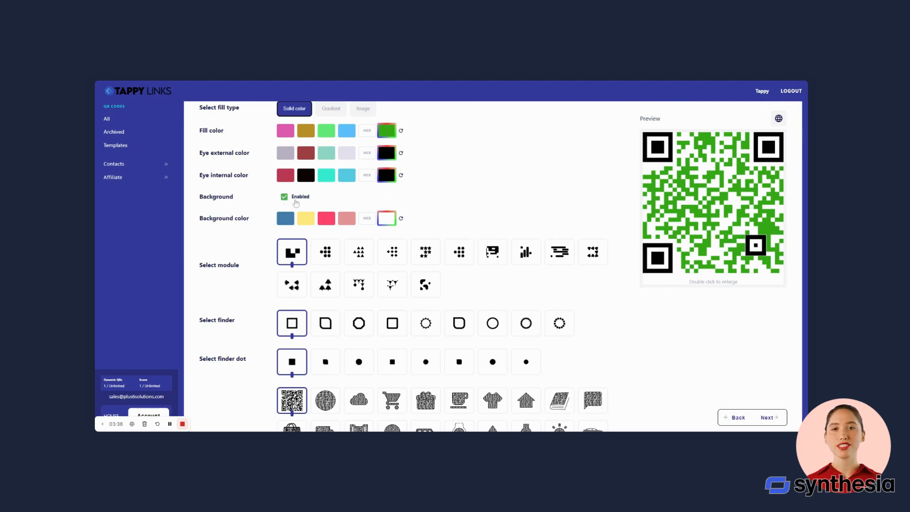
Set a blue background, star-patterned modules, octagon finder eyes and a different finder dot style.
scroll(295, 201, down, 2)
click(289, 146)
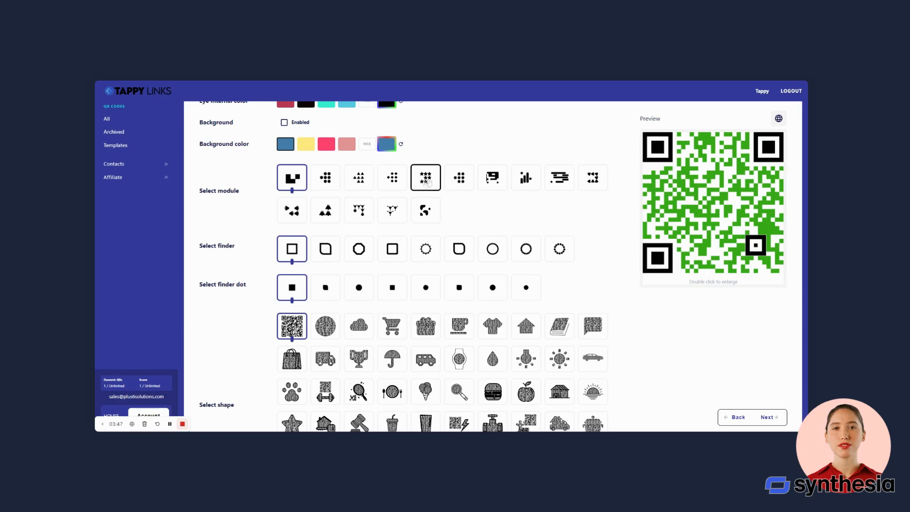
click(428, 182)
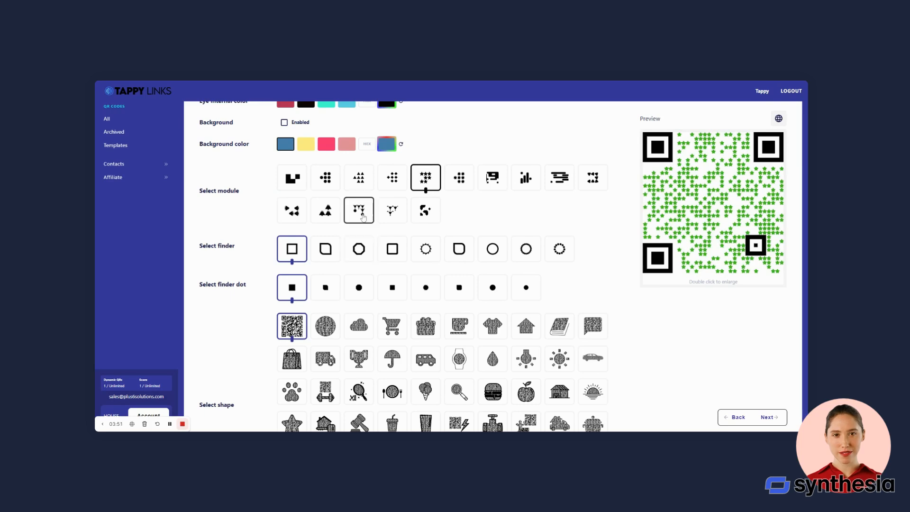
click(359, 249)
click(459, 287)
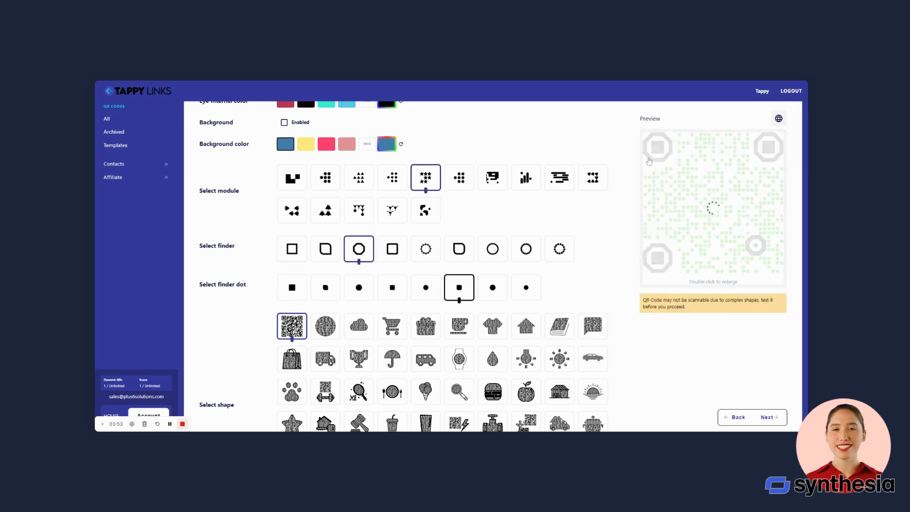
Try the globe shape for the whole QR code, then settle on the burger shape.
scroll(427, 285, down, 2)
click(326, 252)
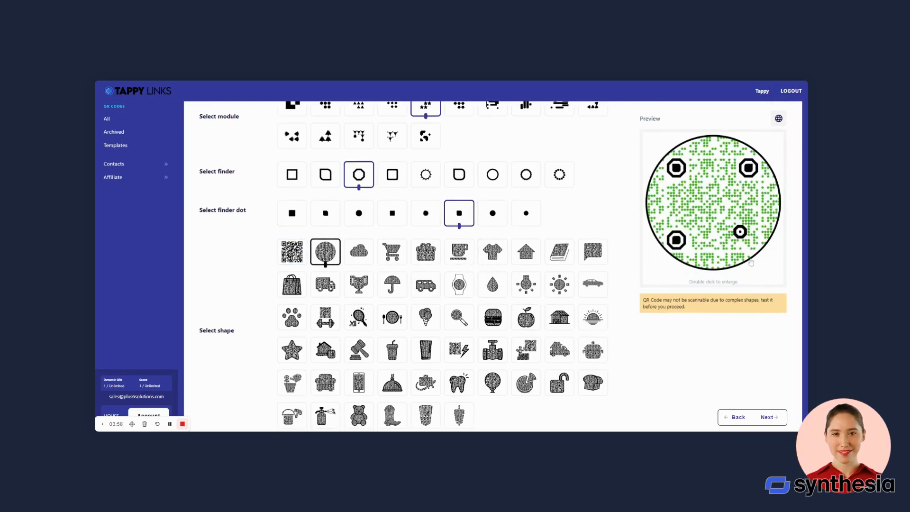
scroll(545, 327, down, 1)
click(493, 280)
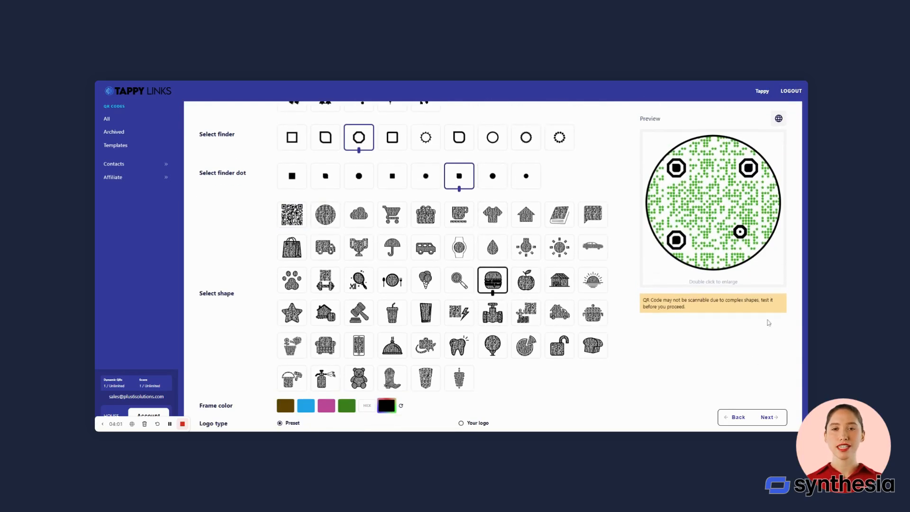
scroll(375, 269, down, 4)
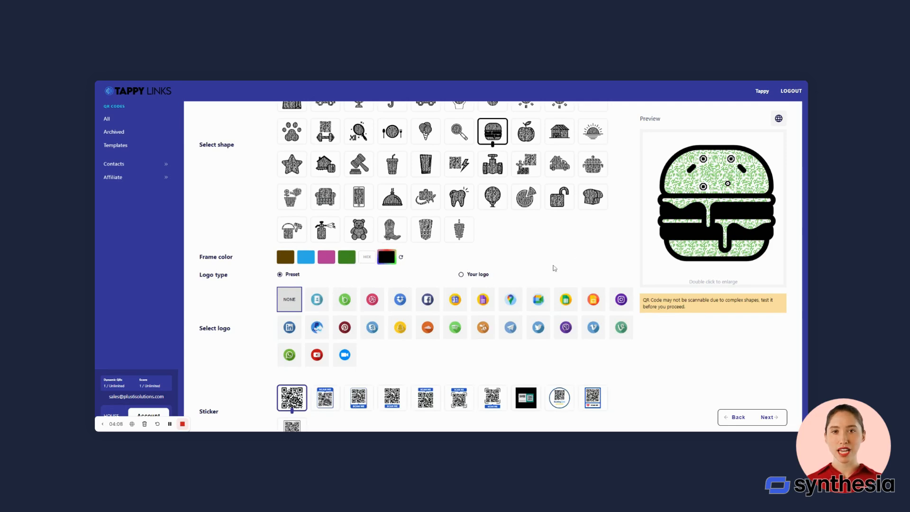
scroll(331, 302, down, 1)
Add the Dribbble preset logo, briefly checking the custom logo upload option.
click(371, 274)
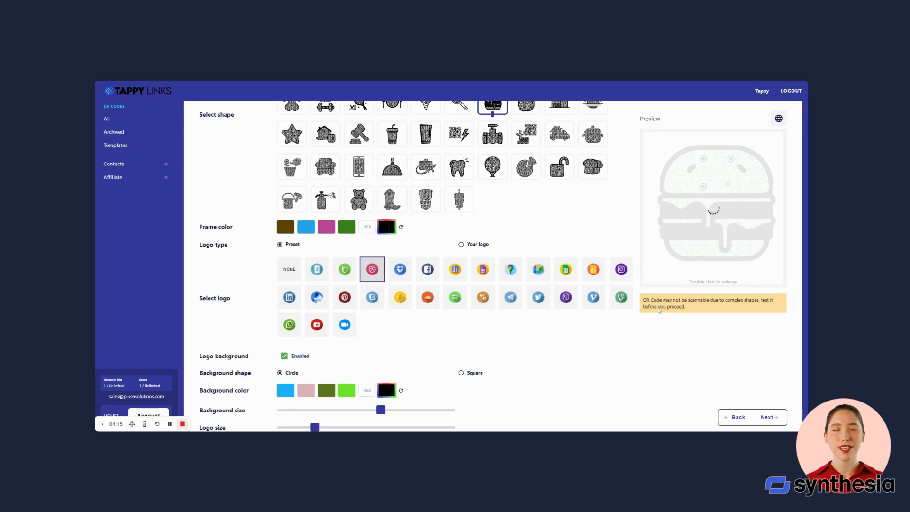
scroll(595, 315, down, 1)
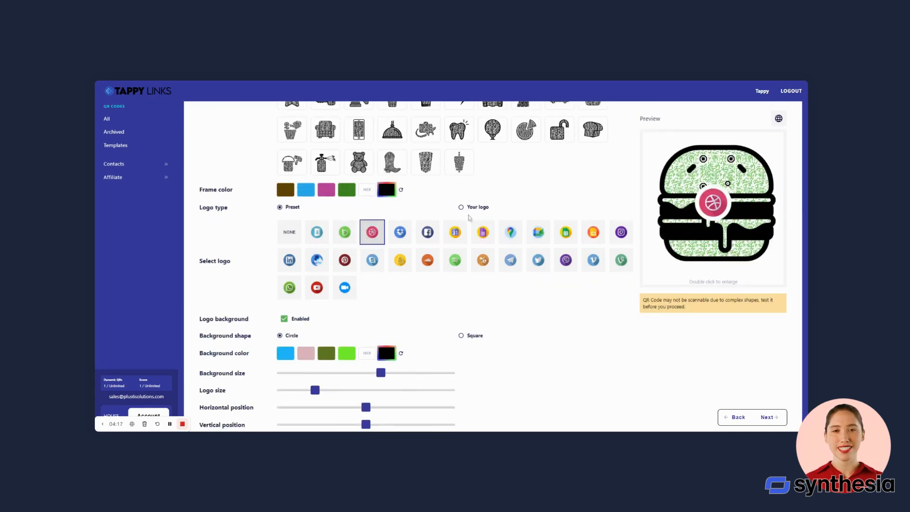
click(461, 207)
click(281, 209)
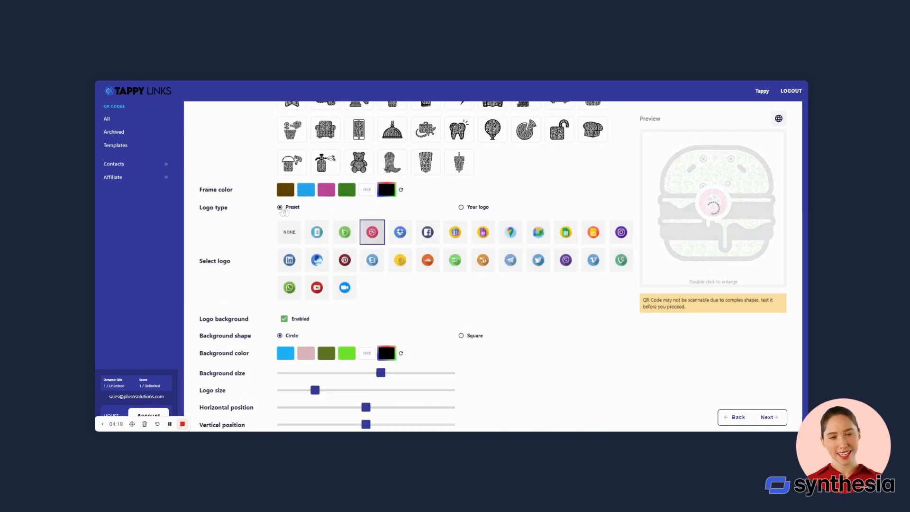
scroll(553, 312, down, 3)
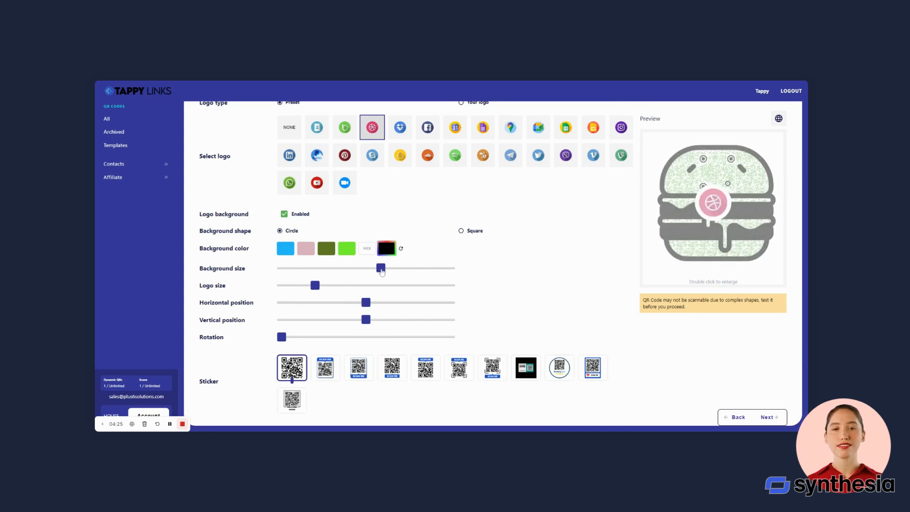
Slightly shrink the logo's background circle, enlarge the Dribbble logo and shift it left.
mouse_move(382, 271)
mouse_down()
mouse_move(393, 271)
mouse_move(375, 272)
mouse_up()
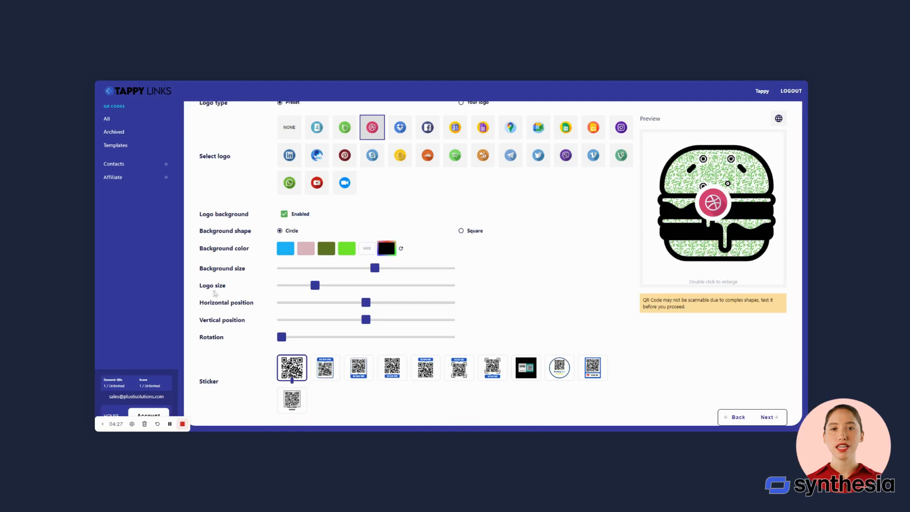
drag(315, 285, 339, 286)
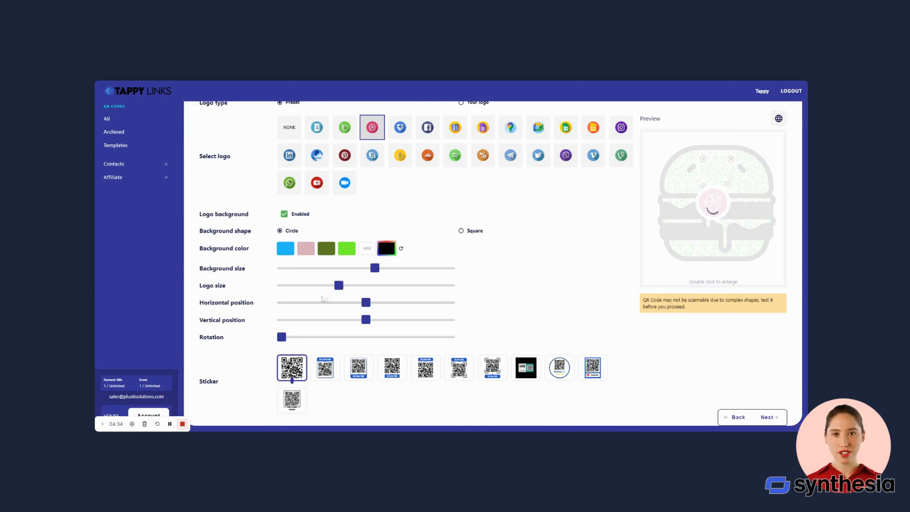
drag(366, 303, 329, 306)
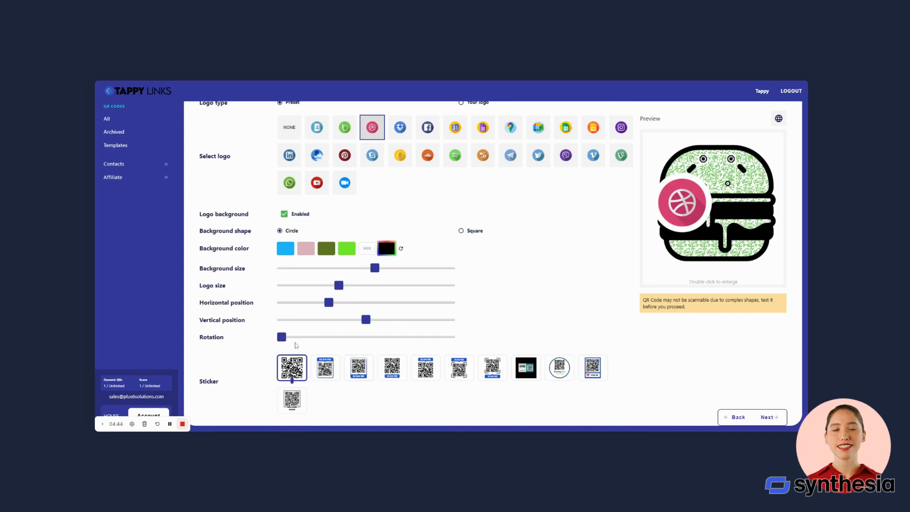
Try the SCAN ME sticker, switch to the black EXCLUSIVE OFFER coupon sticker, and save the design.
click(401, 374)
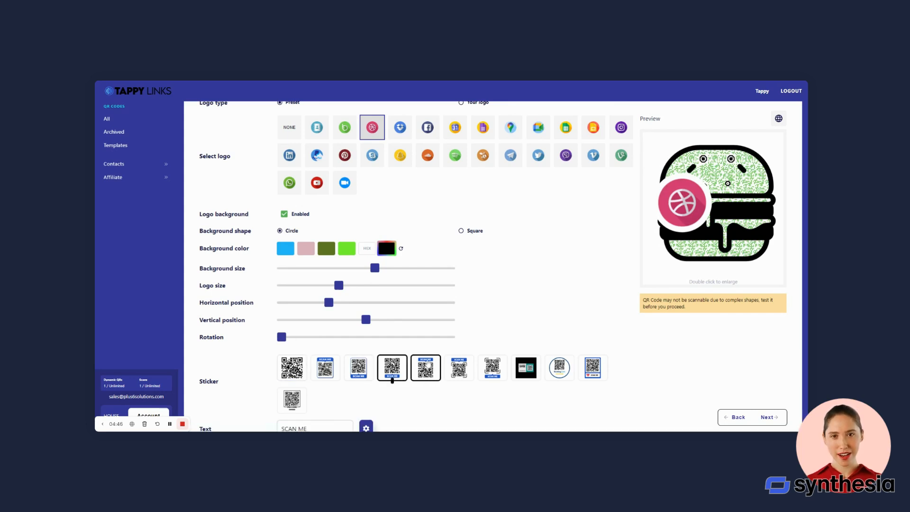
scroll(417, 369, down, 1)
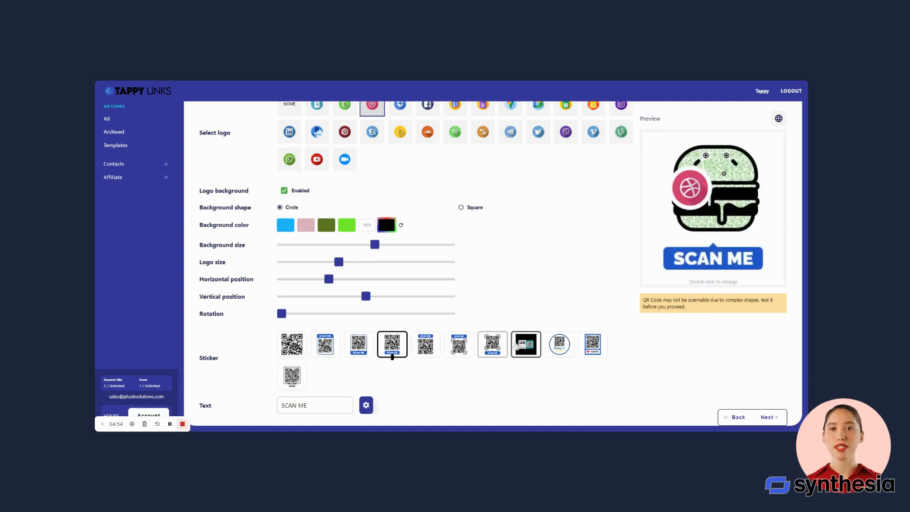
click(526, 344)
scroll(654, 328, down, 2)
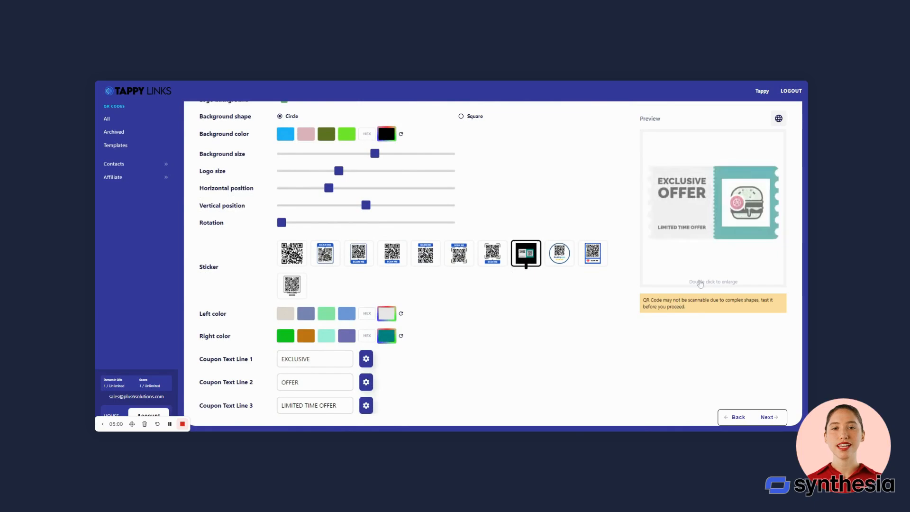
scroll(682, 301, up, 1)
scroll(682, 301, up, 5)
scroll(721, 277, down, 4)
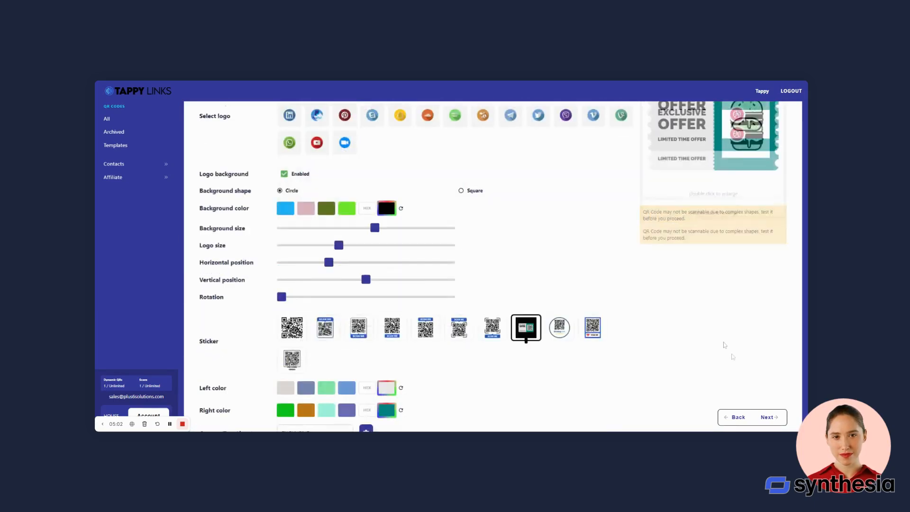
click(770, 421)
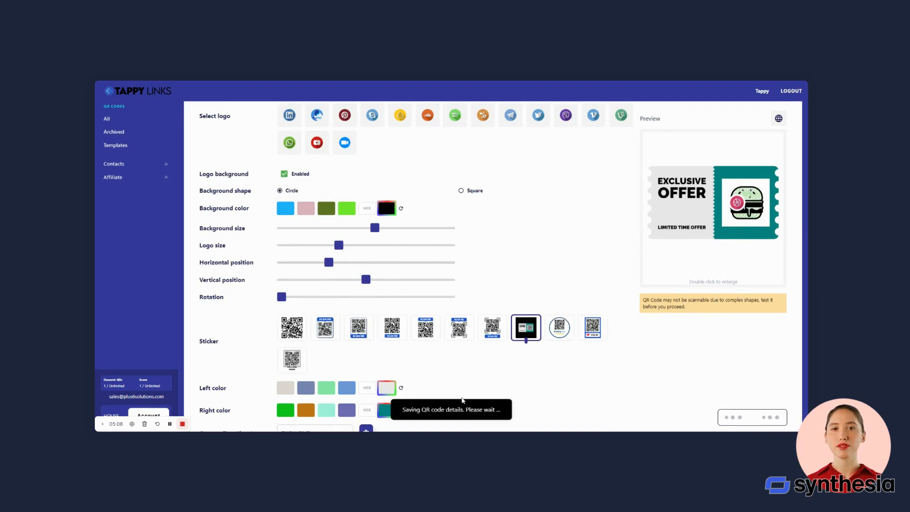
drag(513, 154, 422, 154)
text(Test 1)
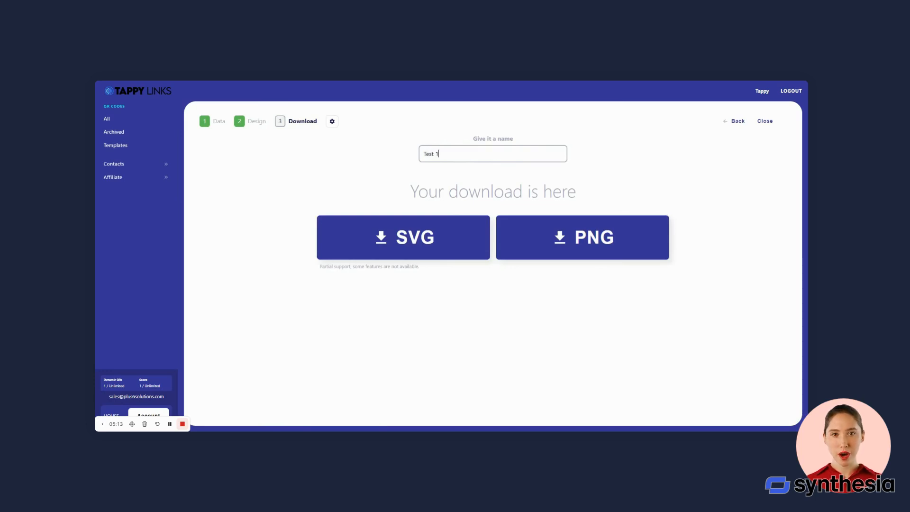
click(332, 122)
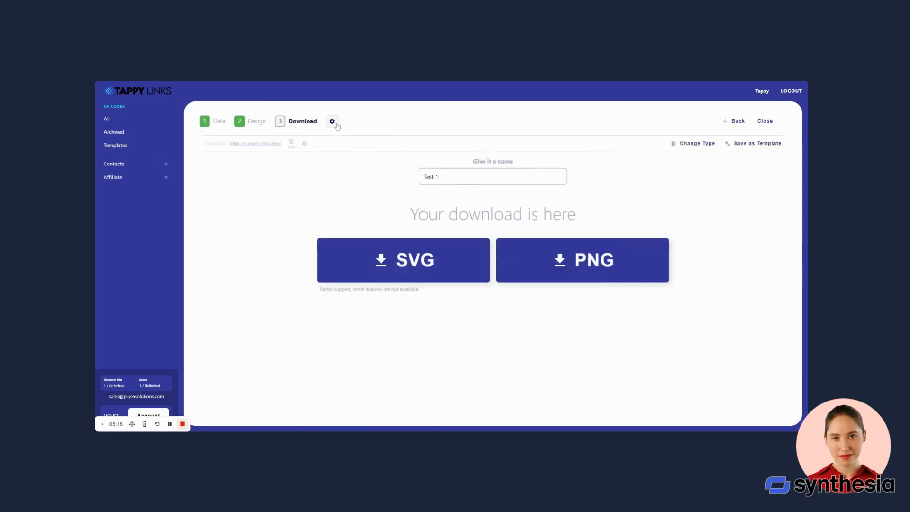
click(305, 144)
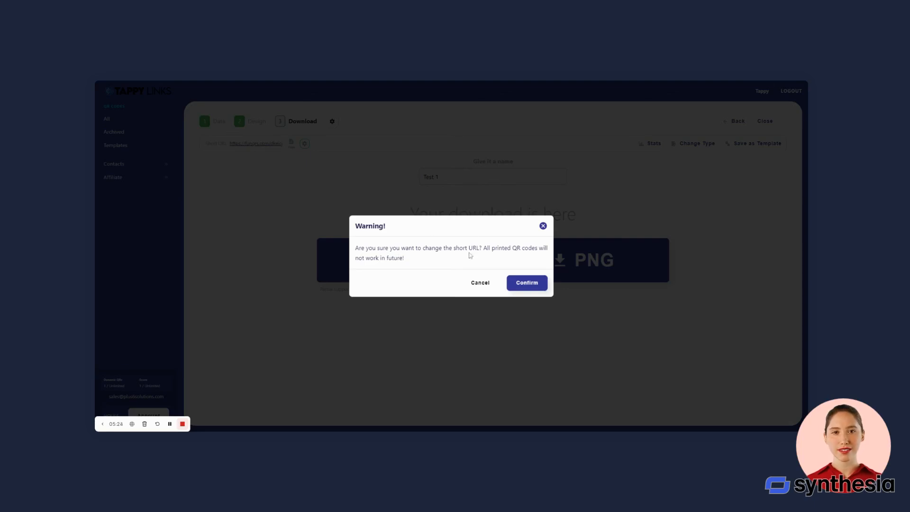
click(526, 283)
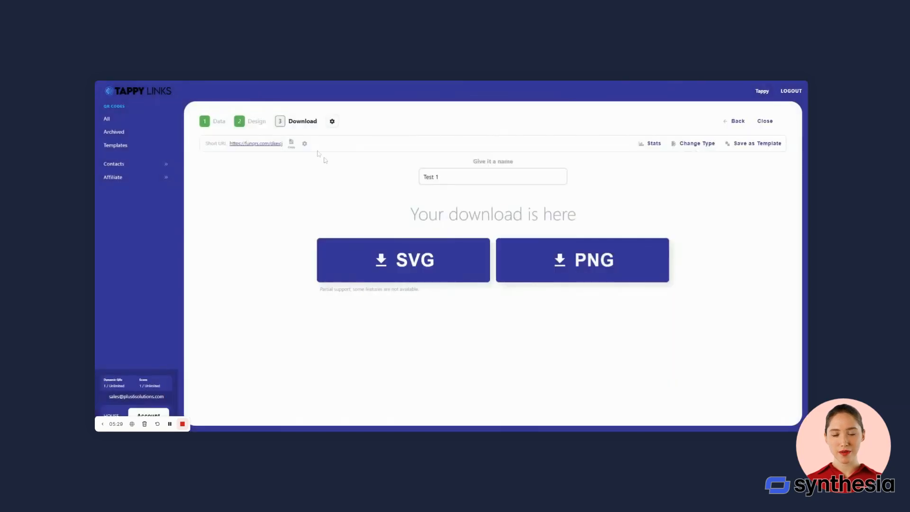
double_click(374, 235)
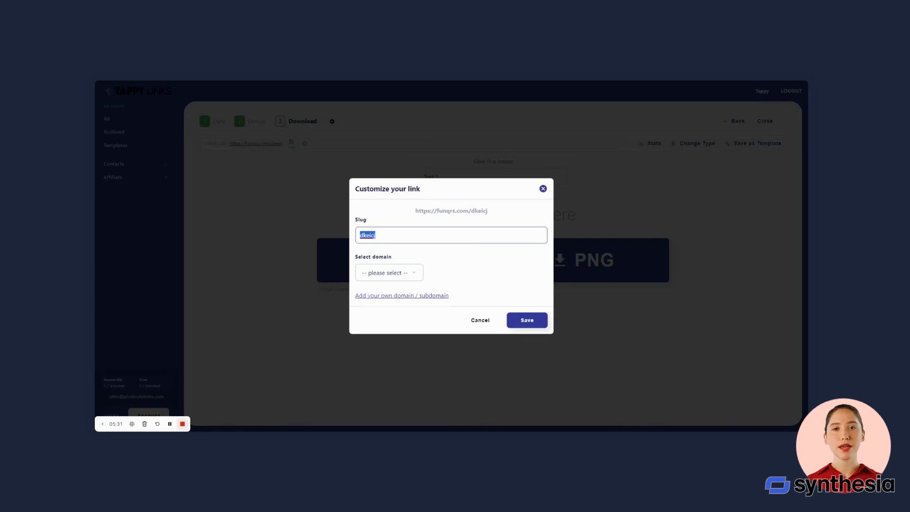
text(test1)
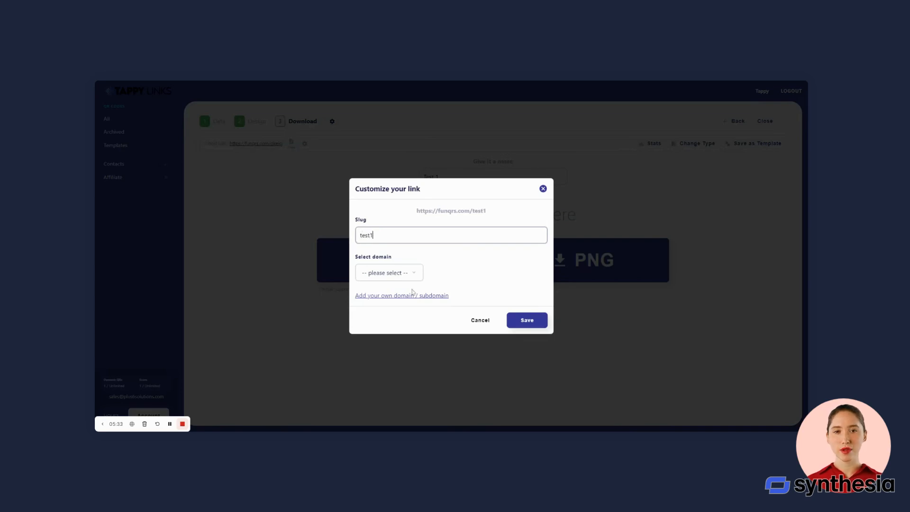
click(384, 272)
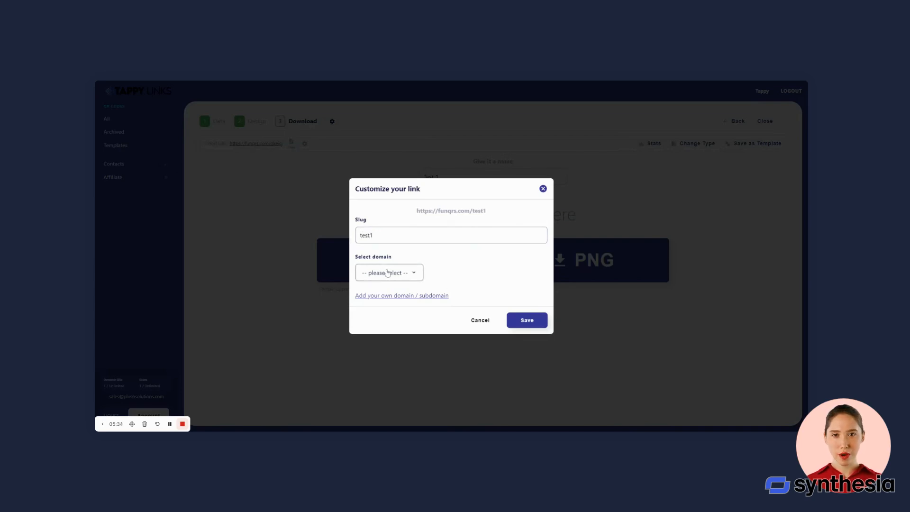
click(398, 295)
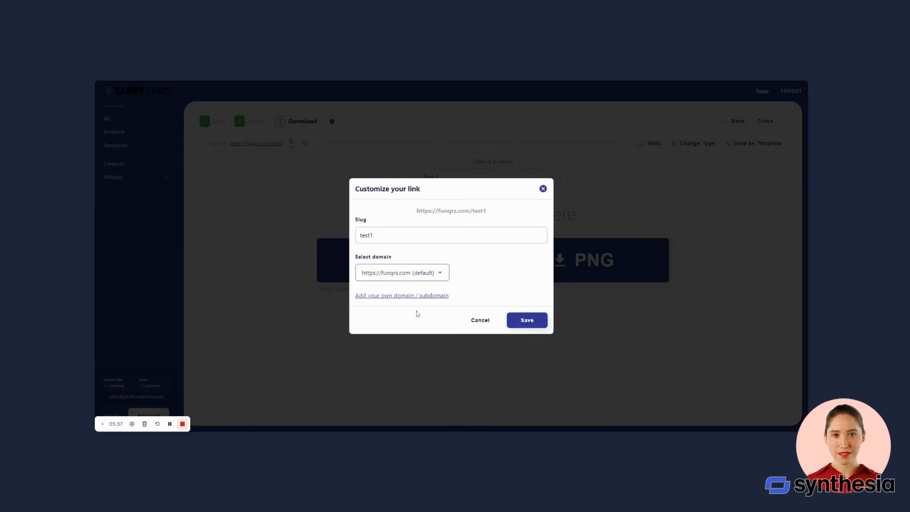
click(529, 323)
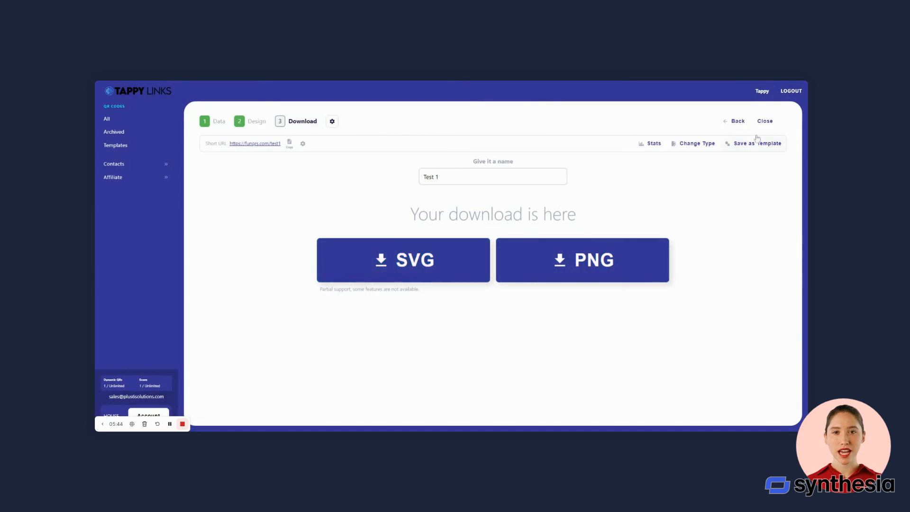
Close the editor and open the QR Code Stats page for Test 1 from the QR Code List.
click(766, 122)
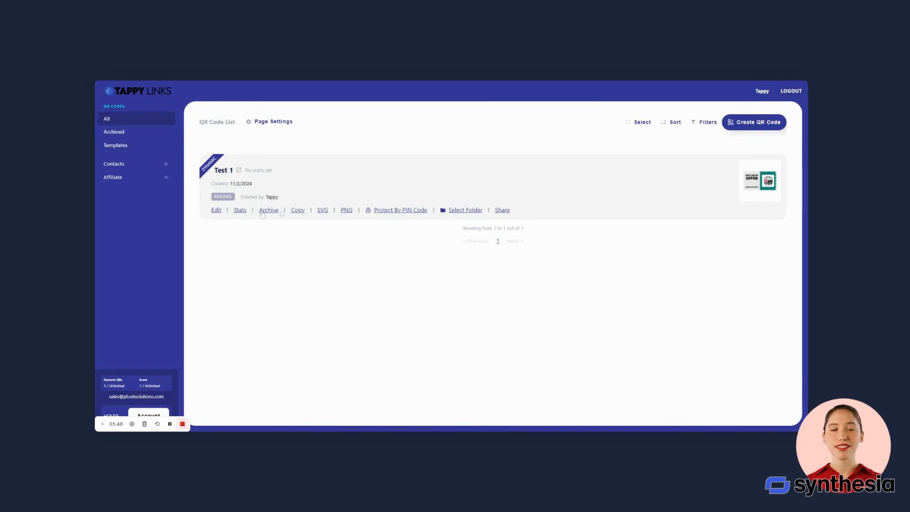
click(238, 214)
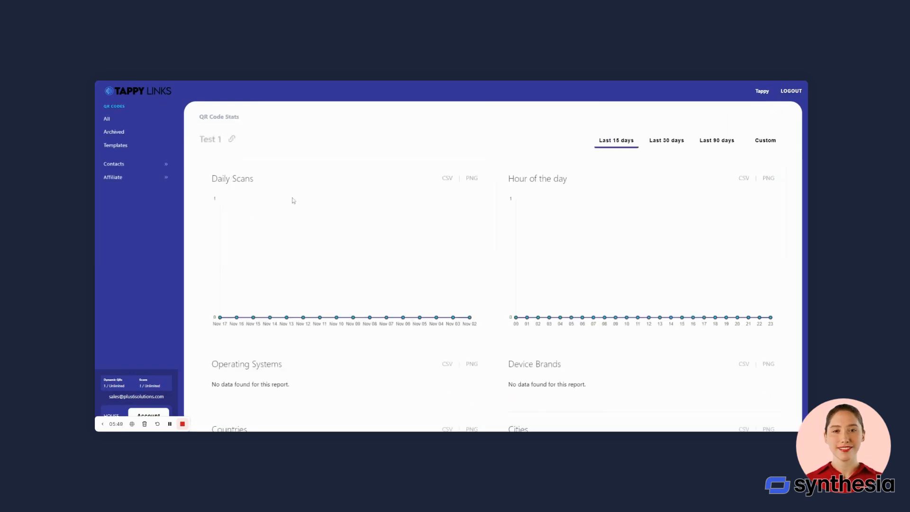